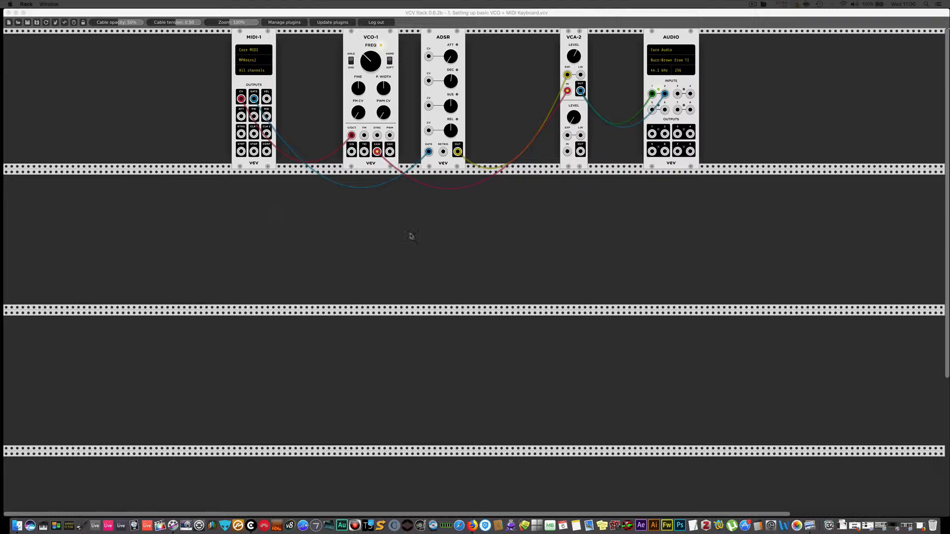
# Switch to Firefox and search the web for "mutable instruments" in a new tab.
pyautogui.click(482, 521)
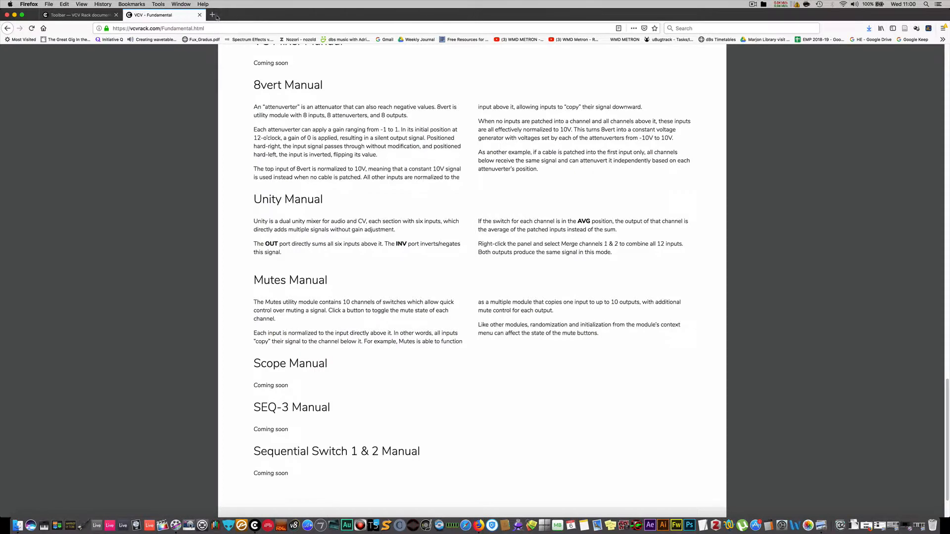
pyautogui.click(212, 15)
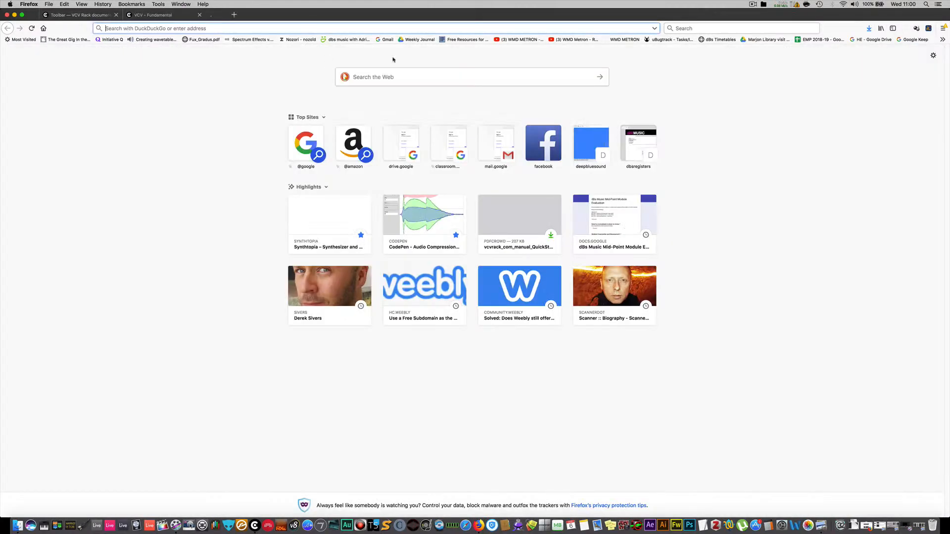
pyautogui.click(532, 80)
pyautogui.write('mutab')
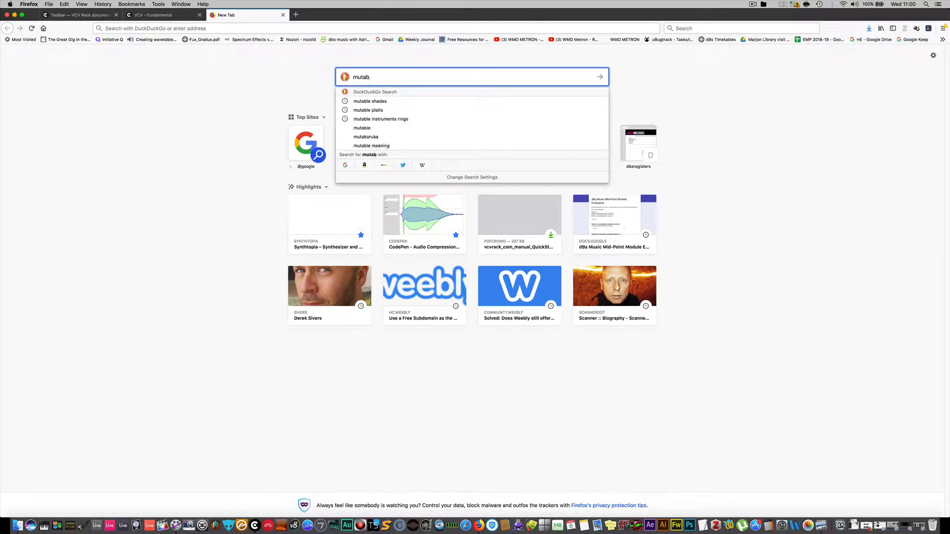
pyautogui.write('le inst')
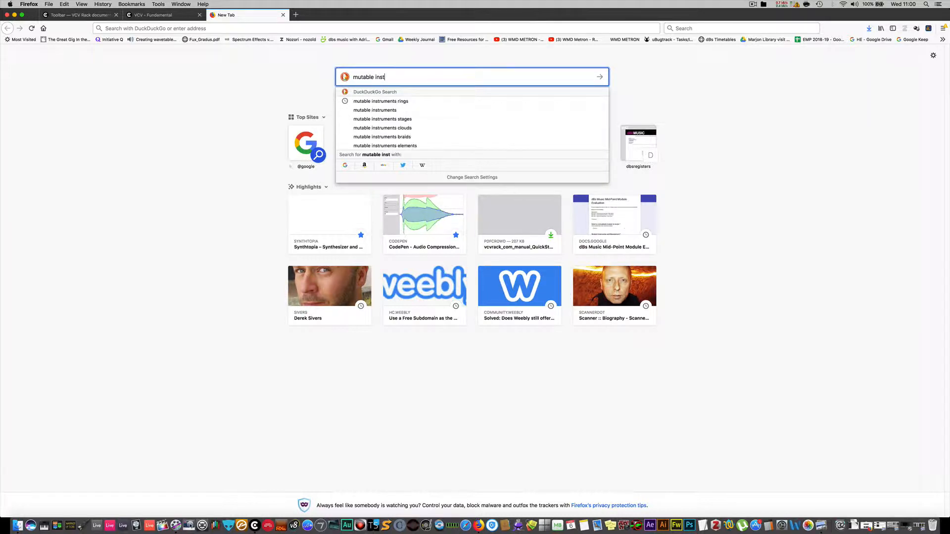
pyautogui.write('ruments')
pyautogui.press('Return')
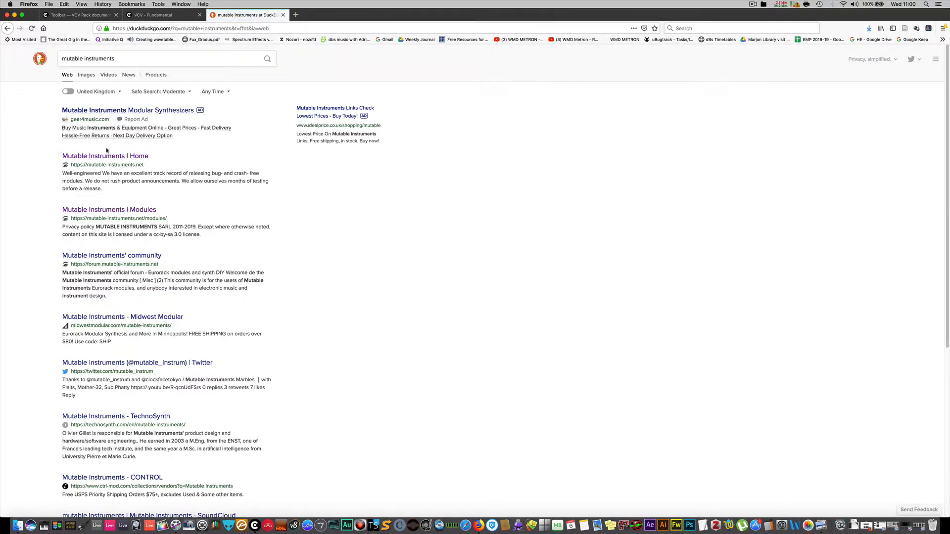
# Open the Mutable Instruments home page from the search results and look over its modules.
pyautogui.moveTo(102, 162); pyautogui.dragTo(103, 162)
pyautogui.click(104, 161)
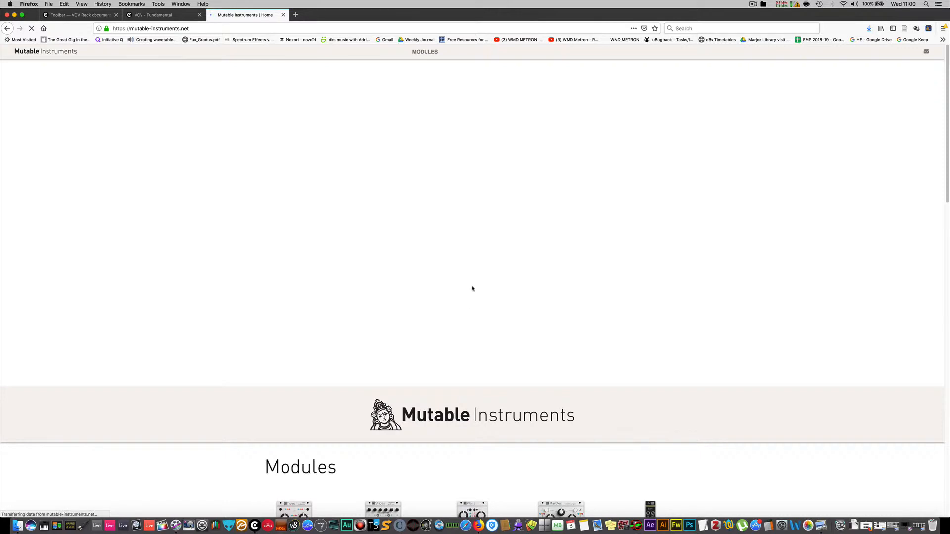
pyautogui.scroll(-5, 483, 291)
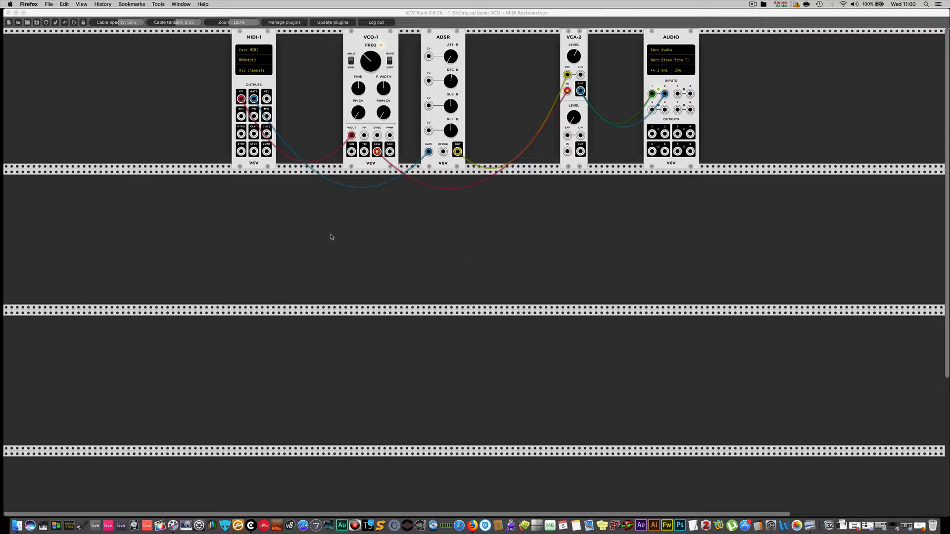
# Switch to VCV Rack and add the Audible Instruments Macro Oscillator to the second row, below the gap between MIDI-1 and VCO-1.
pyautogui.rightClick(284, 227)
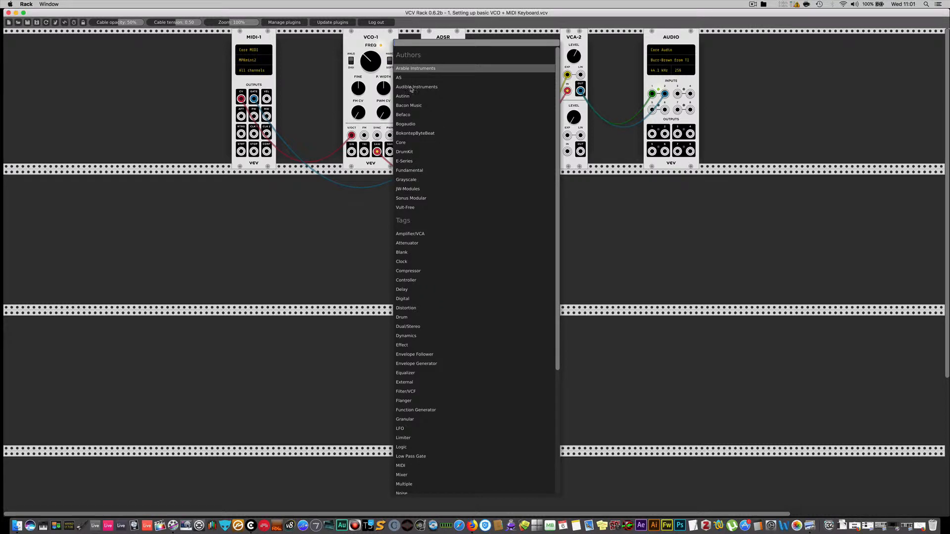
pyautogui.click(411, 88)
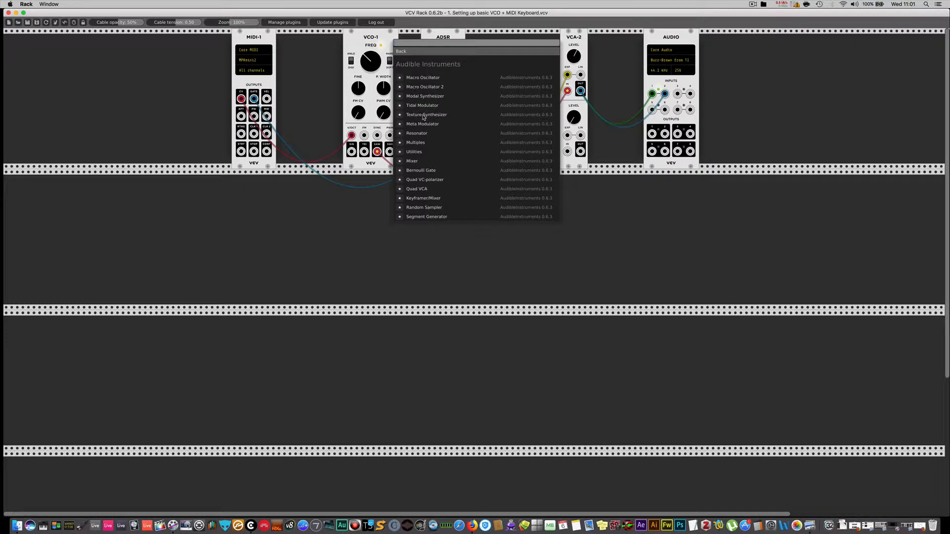
pyautogui.click(422, 78)
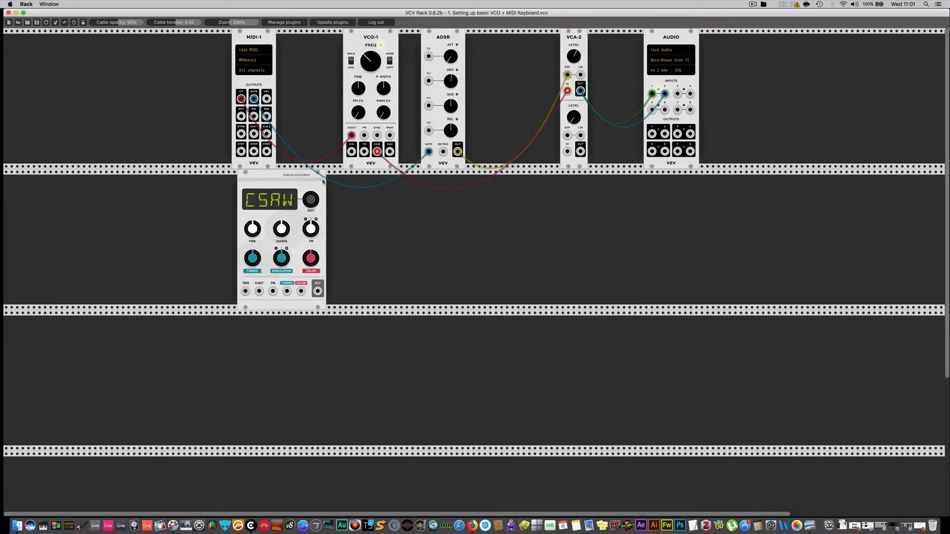
pyautogui.moveTo(292, 178); pyautogui.dragTo(331, 178)
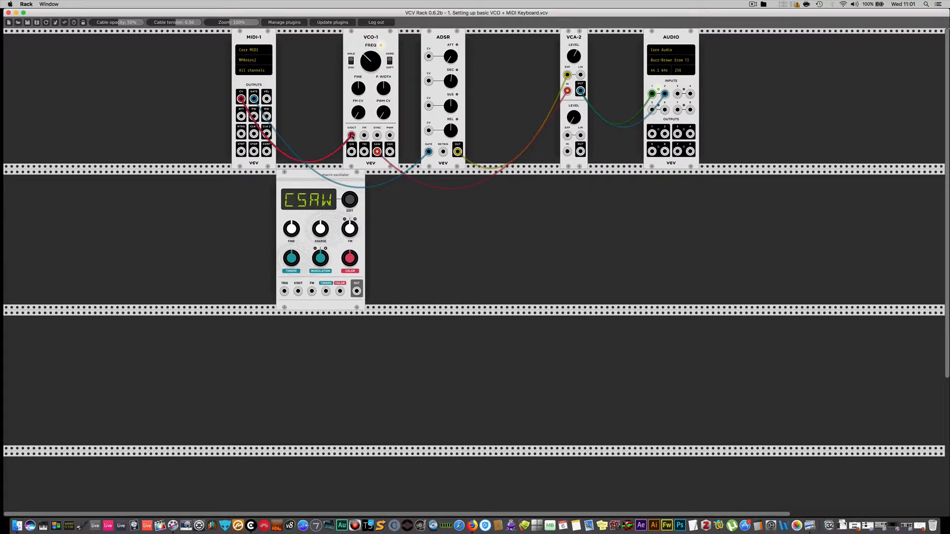
# Patch MIDI-1's CV output to the macro oscillator's V/OCT instead of VCO-1's, and MIDI-1's GATE output to its TRIG input.
pyautogui.moveTo(352, 135); pyautogui.dragTo(298, 291)
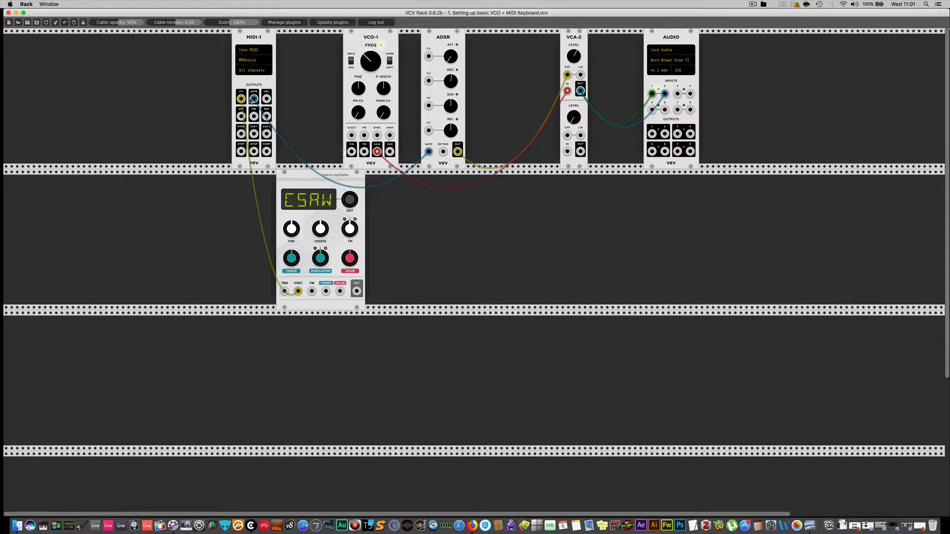
pyautogui.moveTo(255, 101); pyautogui.dragTo(284, 295)
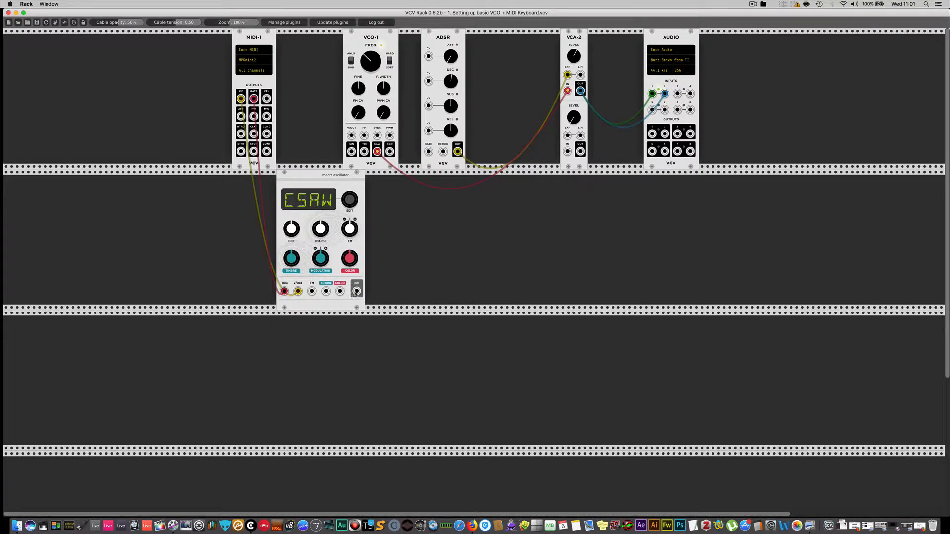
# Try patching the macro oscillator's OUT towards the AUDIO module, clear audio input 1, and disconnect the MIDI-1 GATE cable from TRIG.
pyautogui.moveTo(356, 291); pyautogui.dragTo(627, 95)
pyautogui.moveTo(357, 291); pyautogui.dragTo(623, 94)
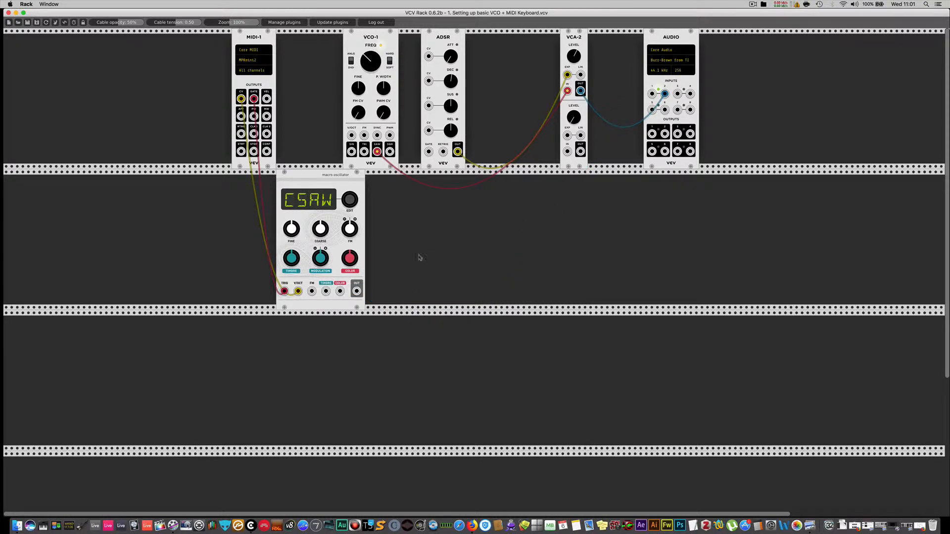
pyautogui.click(429, 153)
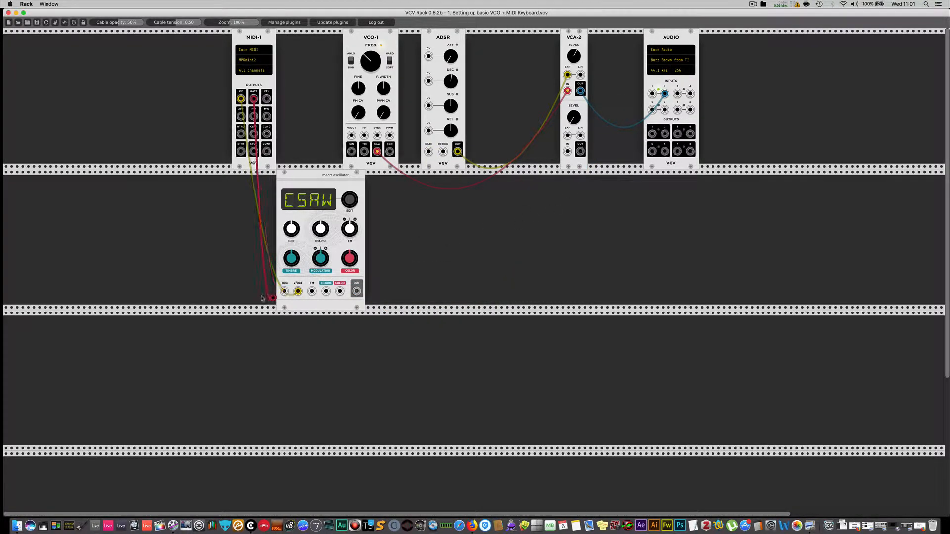
pyautogui.moveTo(284, 292); pyautogui.dragTo(444, 184)
pyautogui.moveTo(428, 151); pyautogui.dragTo(285, 292)
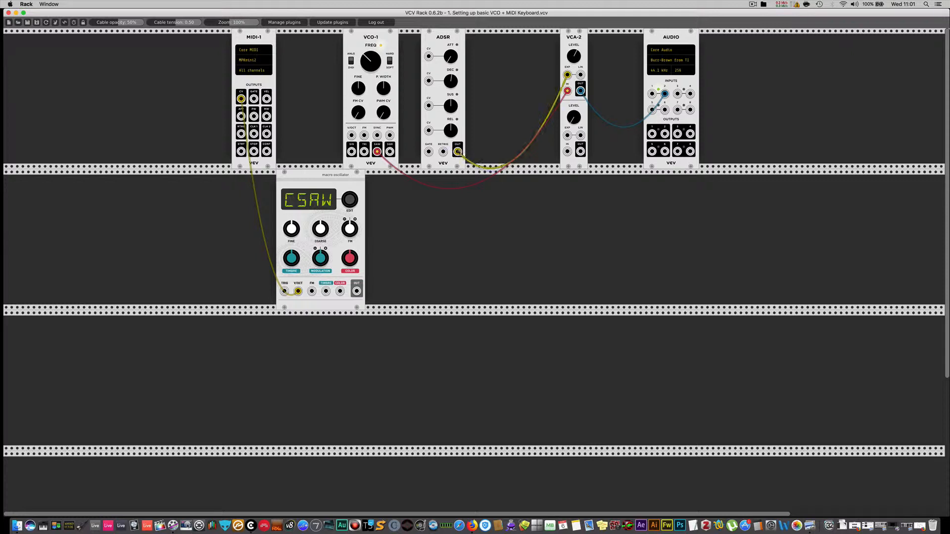
# Patch ADSR OUT to the macro oscillator's TRIG and its OUT to VCA-2's lower IN, removing the cable from audio input 2.
pyautogui.moveTo(457, 151); pyautogui.dragTo(285, 291)
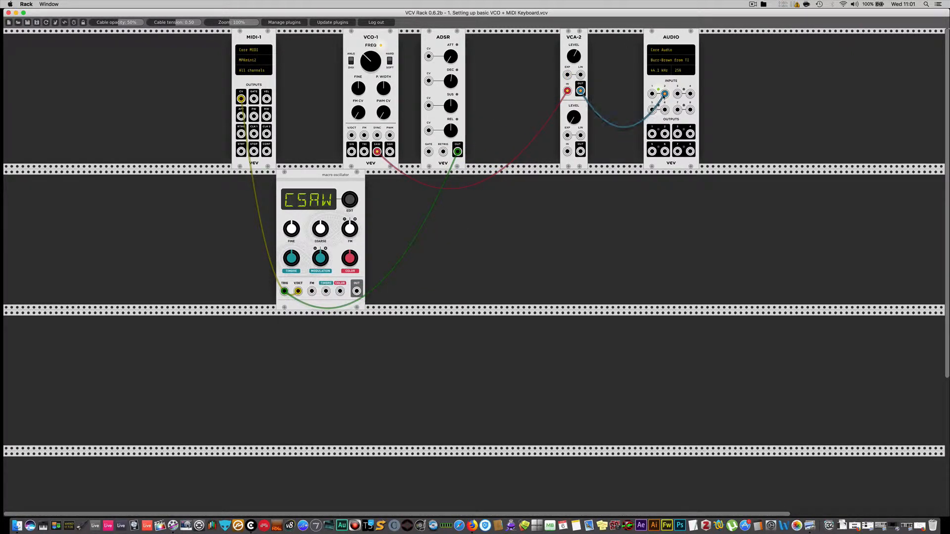
pyautogui.moveTo(665, 94); pyautogui.dragTo(592, 114)
pyautogui.moveTo(357, 292); pyautogui.dragTo(568, 152)
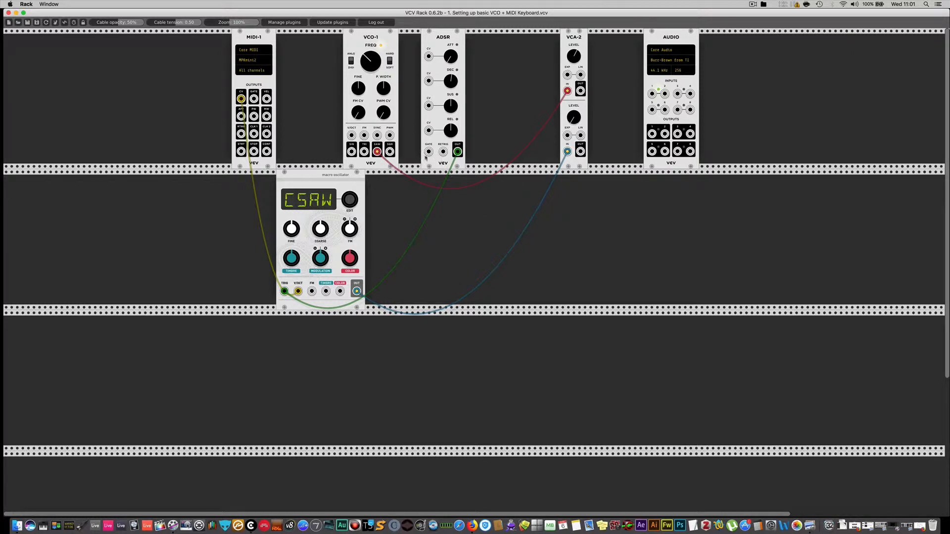
# Complete the lower VCA-2 channel's patch: MIDI-1 GATE to ADSR GATE, ADSR OUT to the lower EXP, and the lower OUT to audio input 1.
pyautogui.moveTo(256, 99); pyautogui.dragTo(428, 151)
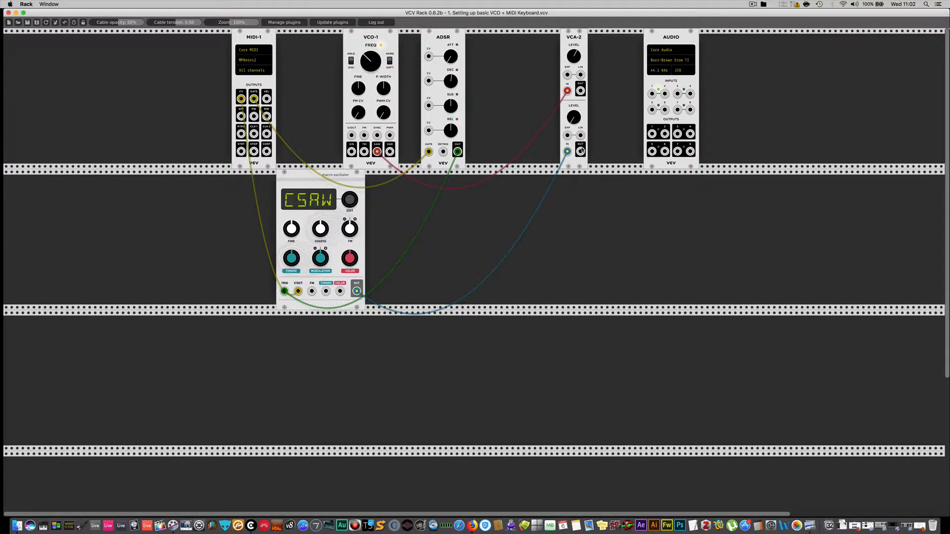
pyautogui.moveTo(581, 150); pyautogui.dragTo(652, 94)
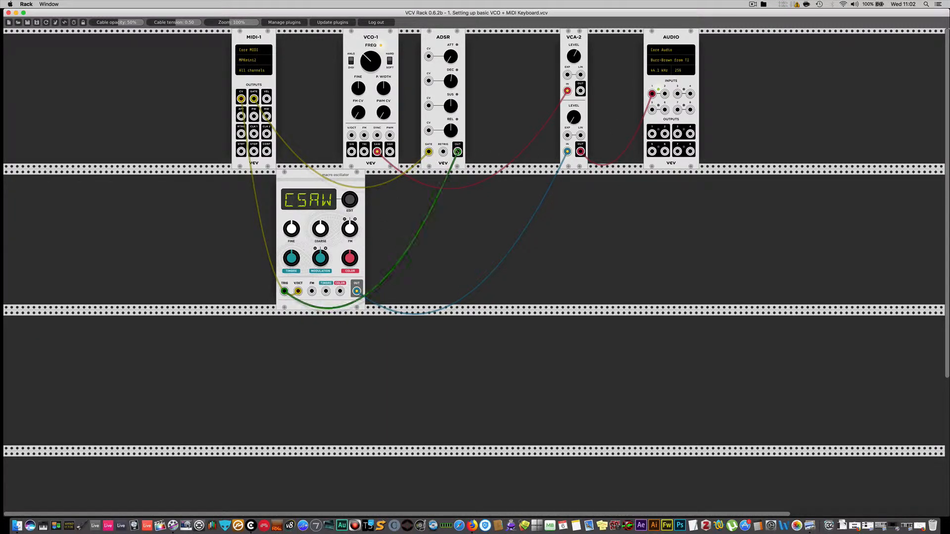
pyautogui.moveTo(457, 152); pyautogui.dragTo(285, 291)
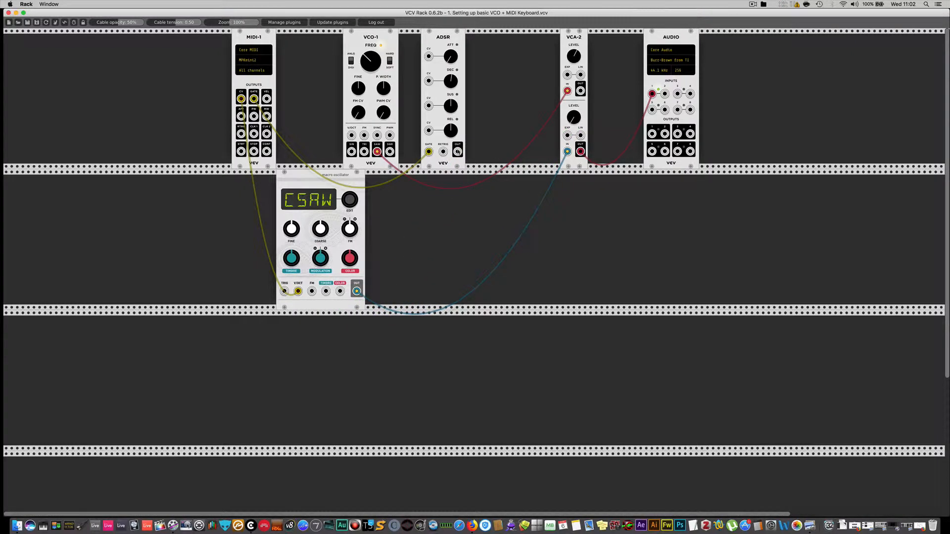
pyautogui.moveTo(457, 151); pyautogui.dragTo(567, 135)
# Step the macro oscillator's model through VOWL to KICK, adjusting its COLOR and COARSE knobs.
pyautogui.moveTo(348, 200); pyautogui.dragTo(349, 153)
pyautogui.moveTo(349, 152); pyautogui.dragTo(348, 150)
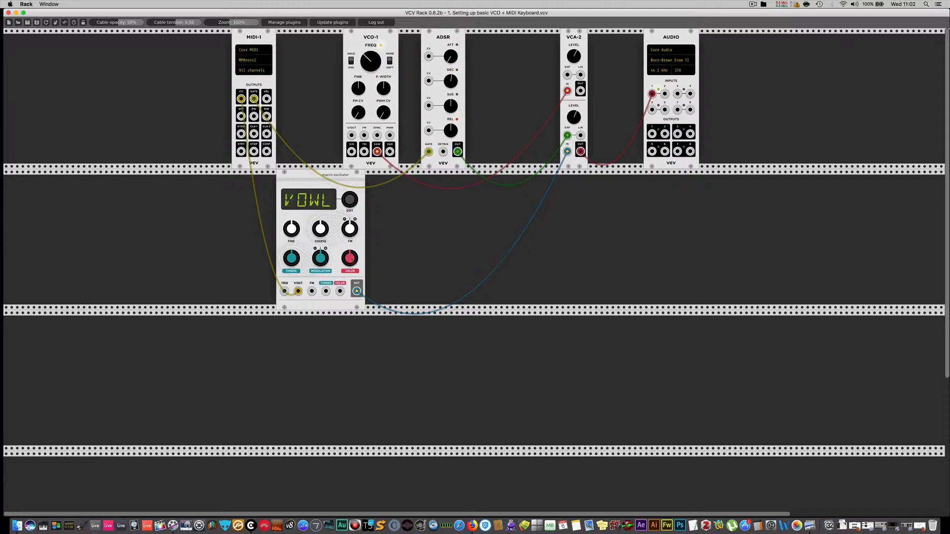
pyautogui.moveTo(352, 259); pyautogui.dragTo(351, 198)
pyautogui.moveTo(350, 200); pyautogui.dragTo(350, 135)
pyautogui.moveTo(350, 195); pyautogui.dragTo(350, 228)
# Unpatch the macro oscillator from MIDI-1 and VCA-2, and reconnect ADSR OUT to the upper EXP and the upper OUT to audio inputs 1 and 2.
pyautogui.moveTo(568, 152); pyautogui.dragTo(575, 223)
pyautogui.moveTo(580, 152); pyautogui.dragTo(599, 122)
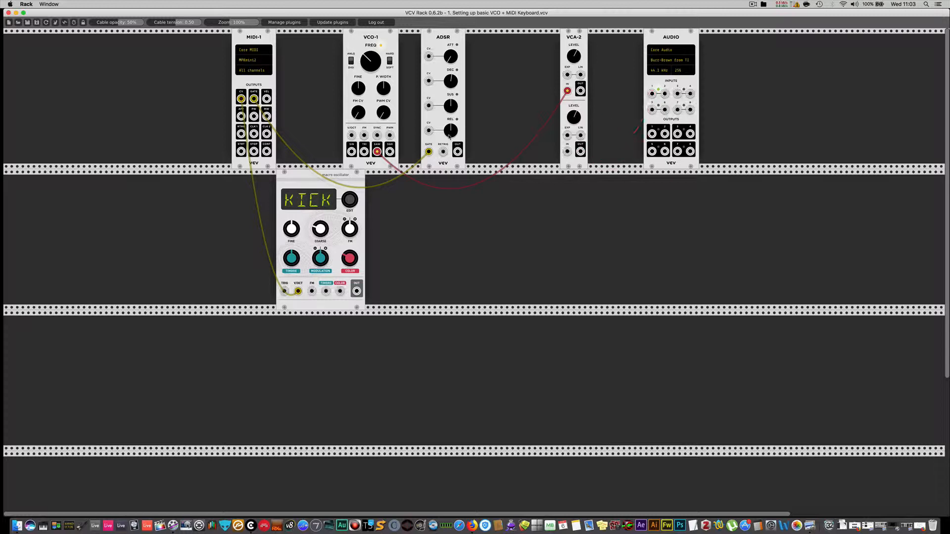
pyautogui.moveTo(458, 152); pyautogui.dragTo(580, 91)
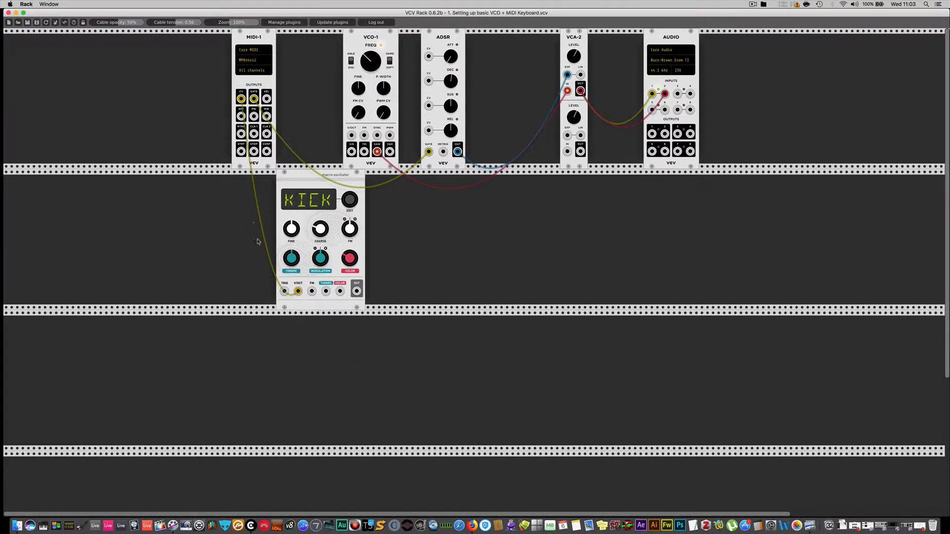
pyautogui.moveTo(298, 291); pyautogui.dragTo(259, 282)
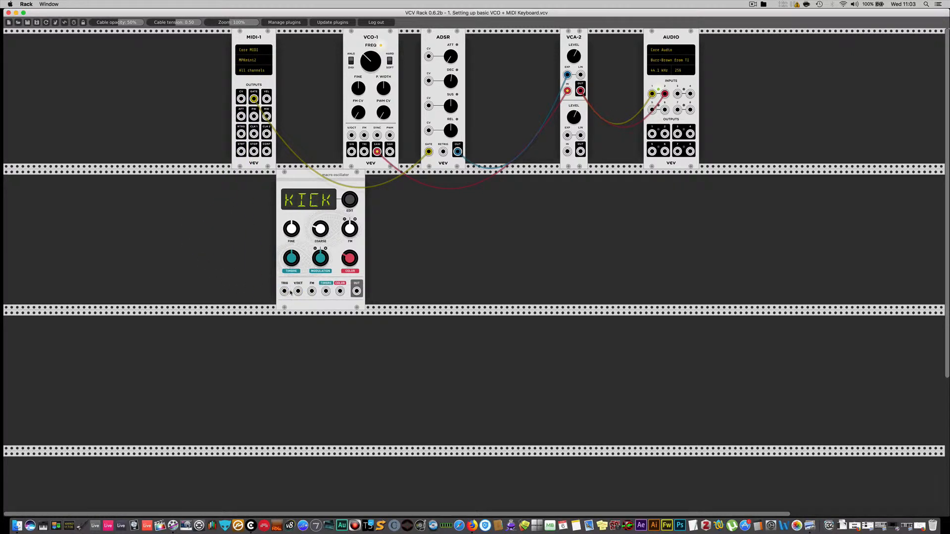
# Add a Fundamental SEQ-3 module to the second row, just before the macro oscillator.
pyautogui.rightClick(85, 204)
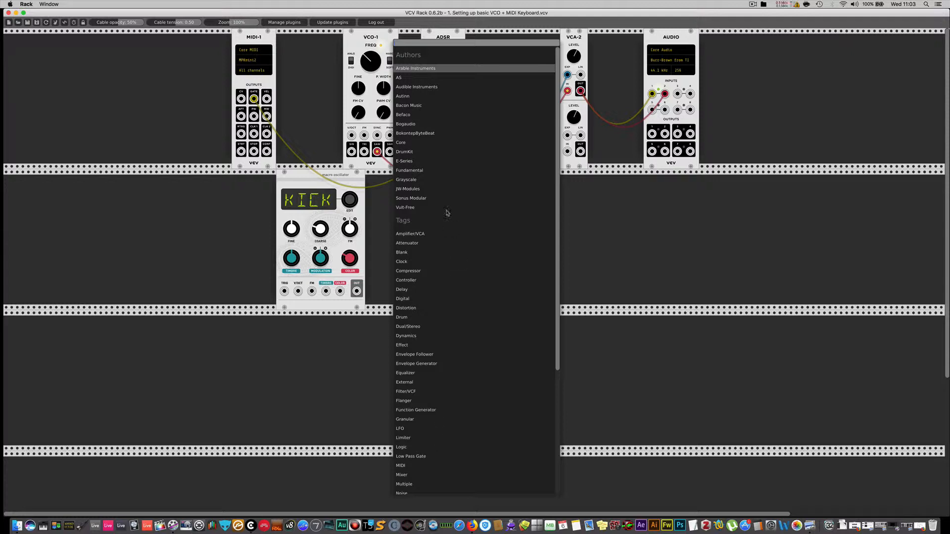
pyautogui.click(409, 170)
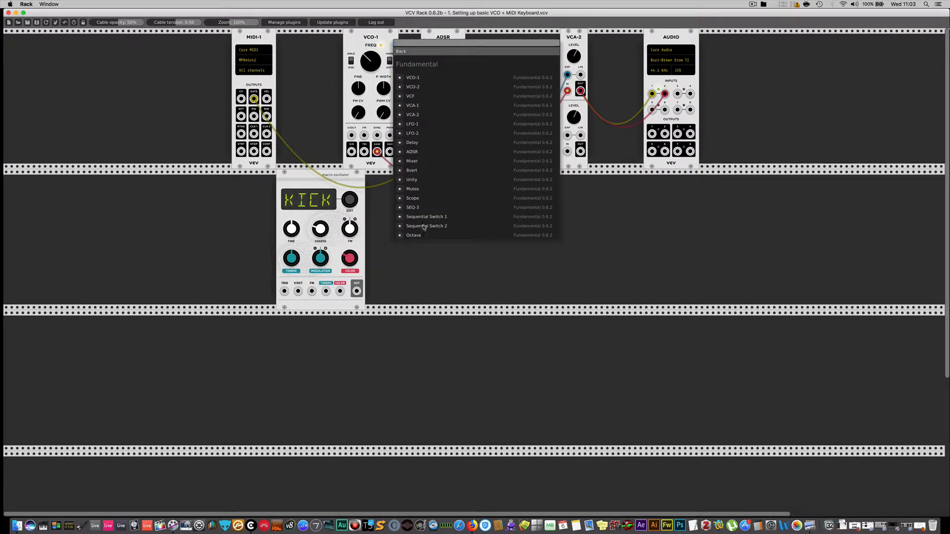
pyautogui.click(413, 208)
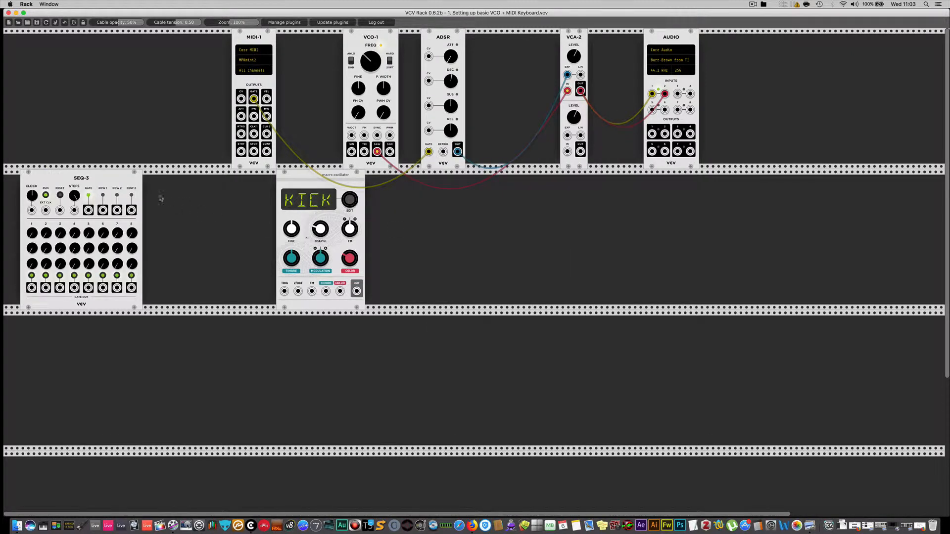
pyautogui.moveTo(109, 181); pyautogui.dragTo(179, 182)
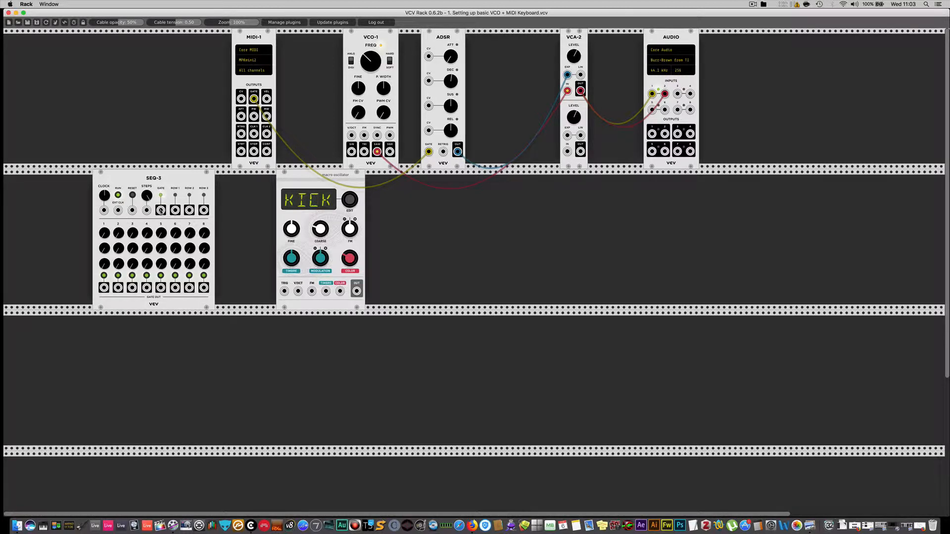
# Patch SEQ-3's GATE output to the macro oscillator's TRIG input, and stop and restart the sequencer.
pyautogui.moveTo(161, 211); pyautogui.dragTo(285, 291)
pyautogui.click(117, 195)
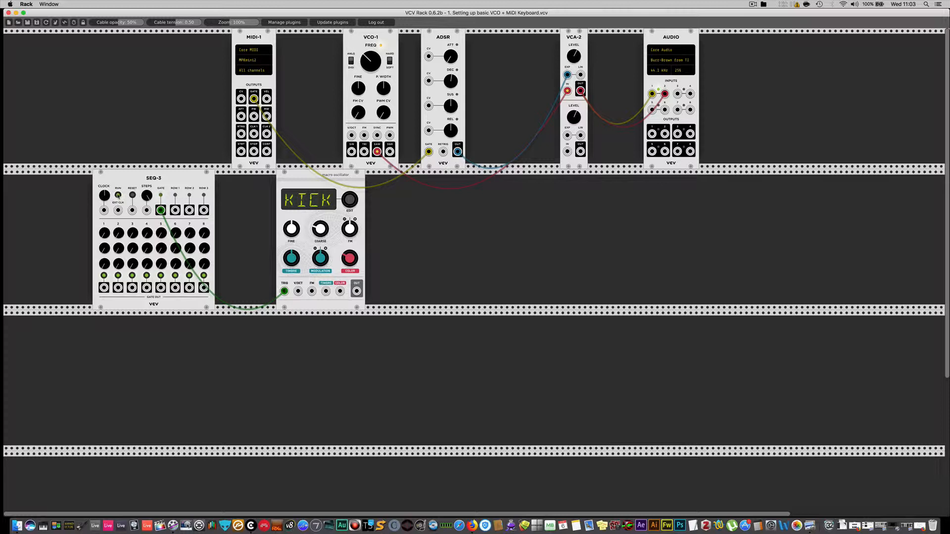
pyautogui.click(119, 196)
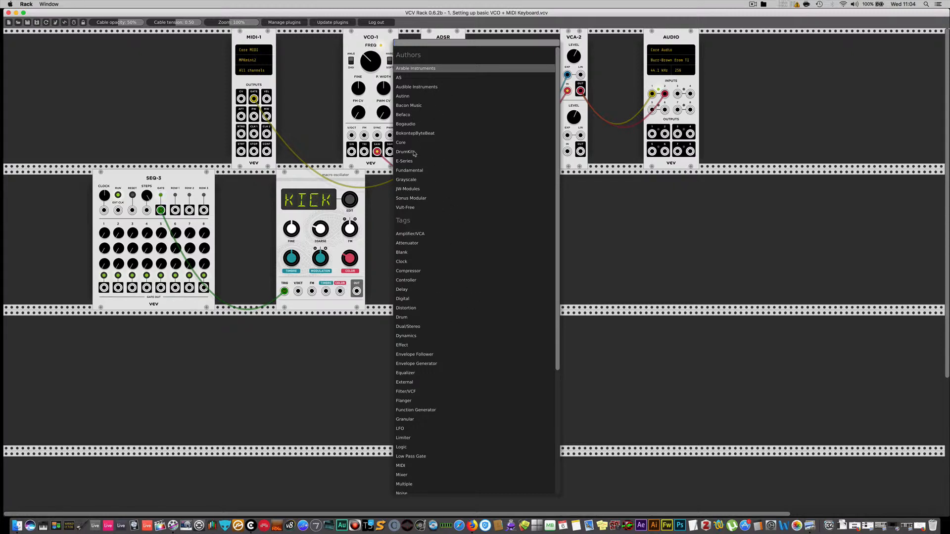
# Add a Fundamental Mixer module to the second row, below VCA-2.
pyautogui.click(410, 170)
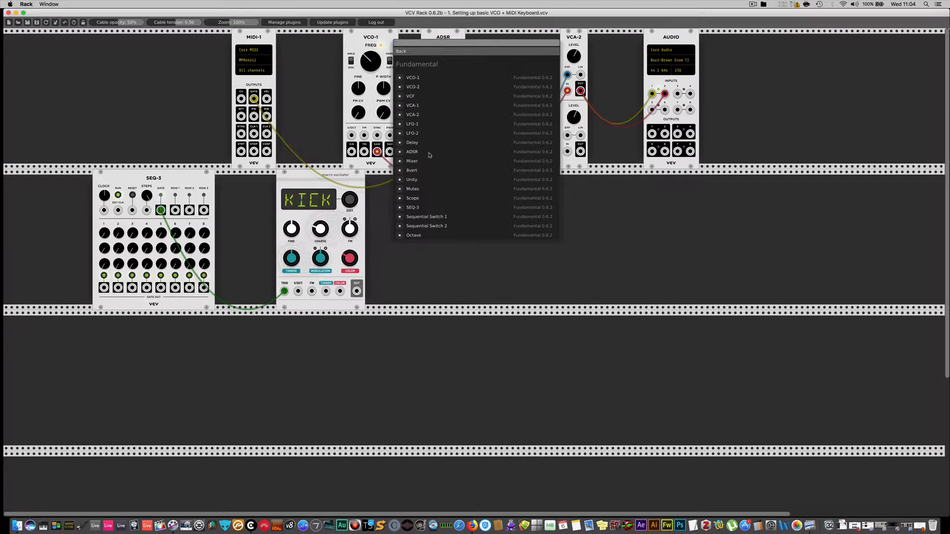
pyautogui.click(420, 162)
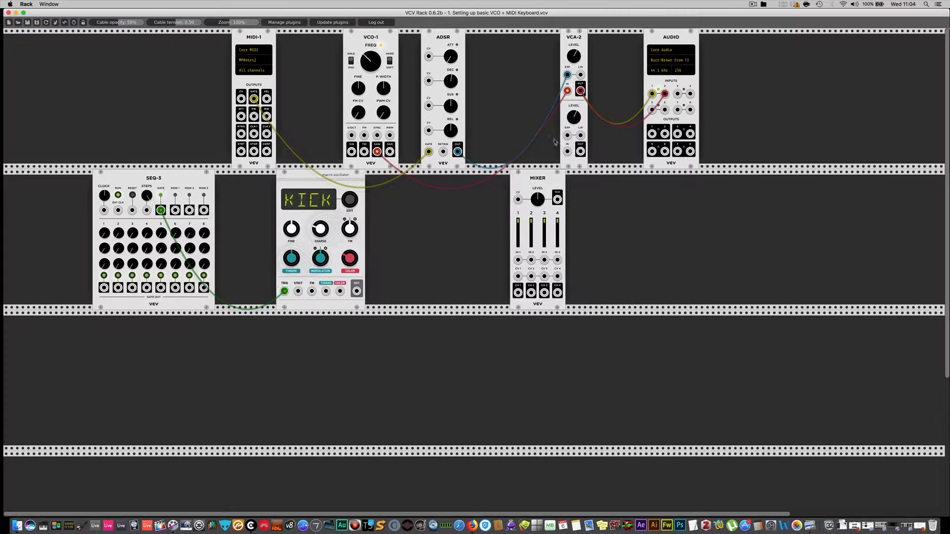
# Route VCA-2's upper OUT to mixer IN 1 and the macro oscillator's OUT to IN 2, with the mixer's MIX output going to audio input 1.
pyautogui.moveTo(580, 91)
pyautogui.mouseDown()
pyautogui.moveTo(631, 105)
pyautogui.moveTo(652, 94)
pyautogui.moveTo(616, 78)
pyautogui.moveTo(564, 208)
pyautogui.moveTo(519, 260)
pyautogui.mouseUp()
pyautogui.moveTo(557, 198); pyautogui.dragTo(652, 93)
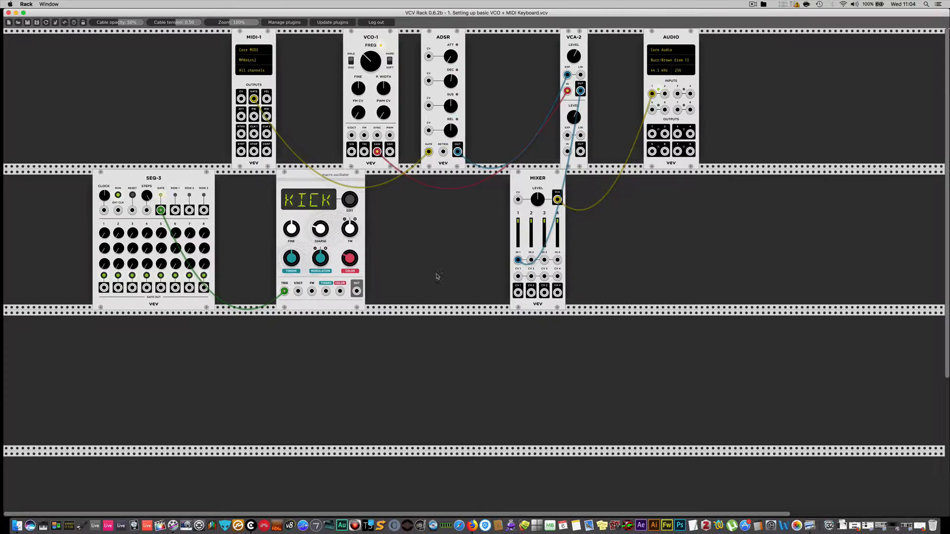
pyautogui.moveTo(357, 291); pyautogui.dragTo(531, 260)
# Turn off SEQ-3's gate steps so that only steps 1 and 5 are enabled.
pyautogui.click(117, 275)
pyautogui.click(132, 275)
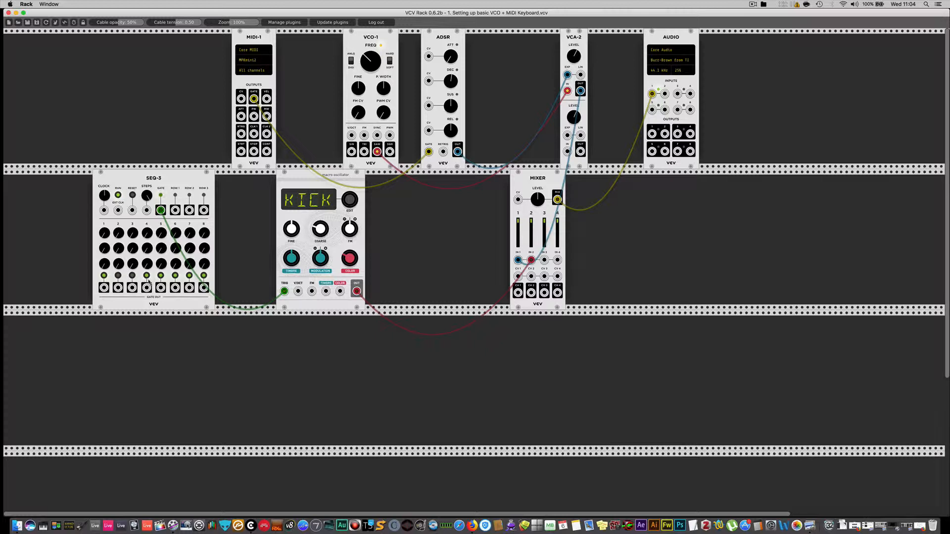
pyautogui.click(175, 275)
pyautogui.click(190, 276)
# Patch the mixer's MIX output to audio input 2 and move the macro oscillator closer to SEQ-3.
pyautogui.moveTo(665, 94); pyautogui.dragTo(558, 200)
pyautogui.moveTo(302, 181); pyautogui.dragTo(269, 181)
pyautogui.moveTo(316, 199)
pyautogui.mouseDown()
pyautogui.moveTo(316, 186)
pyautogui.moveTo(317, 199)
pyautogui.mouseUp()
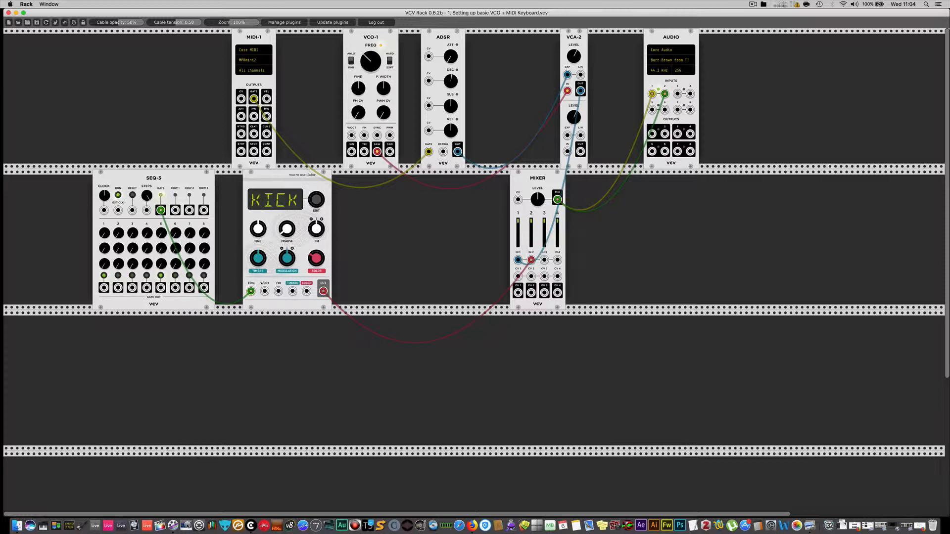
# Add a second Audible Instruments Macro Oscillator and place it in the third row, below the KICK oscillator.
pyautogui.rightClick(272, 343)
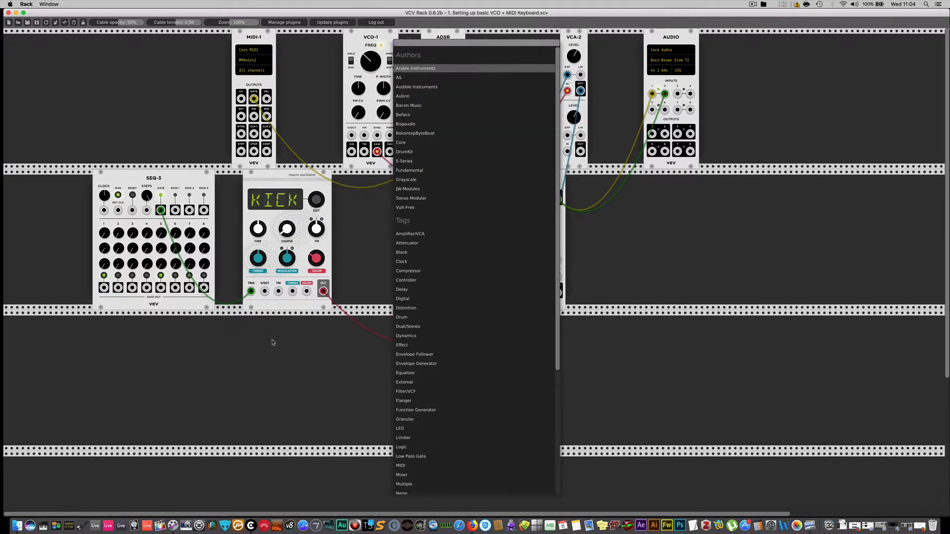
pyautogui.click(417, 87)
pyautogui.click(438, 79)
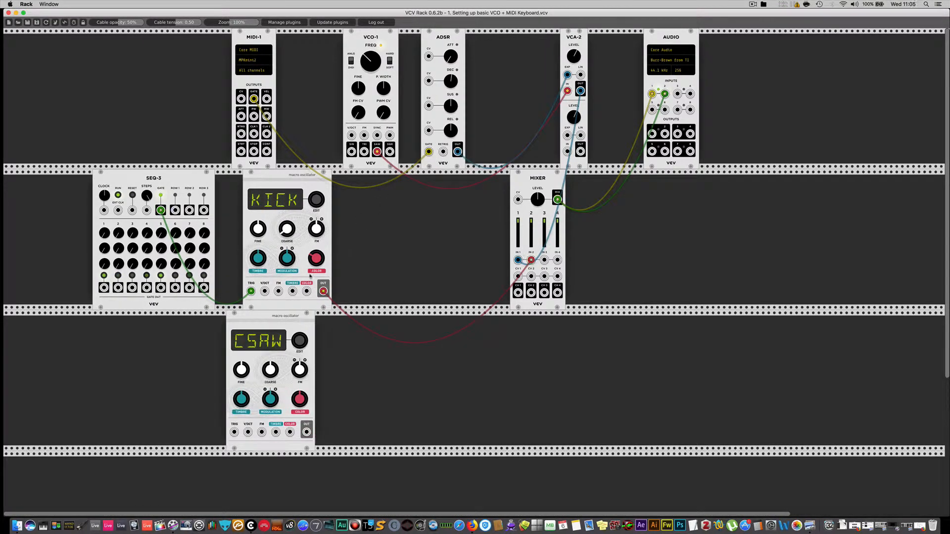
pyautogui.moveTo(291, 328); pyautogui.dragTo(314, 316)
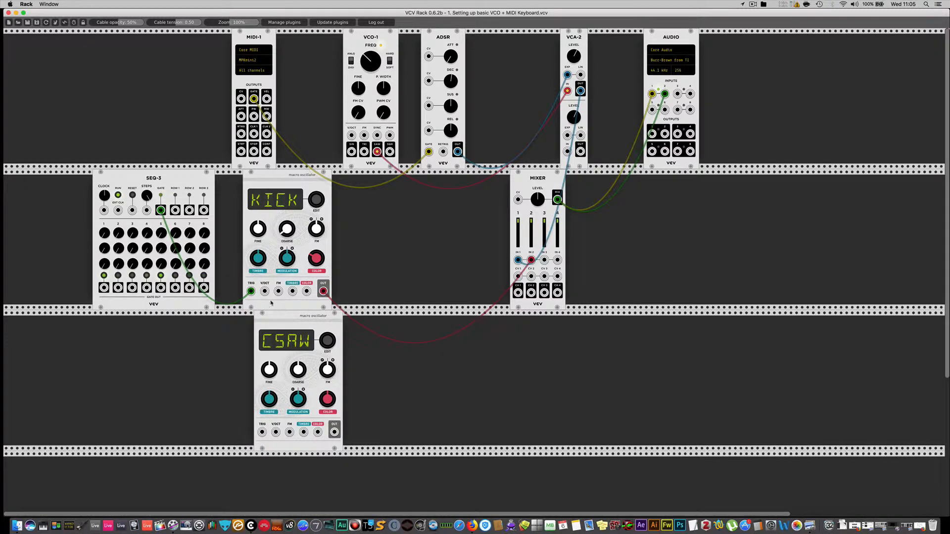
# Patch SEQ-3's step 5 gate output to the second macro oscillator's TRIG and its OUT to mixer IN 3.
pyautogui.moveTo(262, 432); pyautogui.dragTo(161, 288)
pyautogui.moveTo(335, 432); pyautogui.dragTo(545, 259)
# Set the second macro oscillator to the SNAR model and slightly lower the level of mixer channel 3.
pyautogui.moveTo(328, 340); pyautogui.dragTo(328, 285)
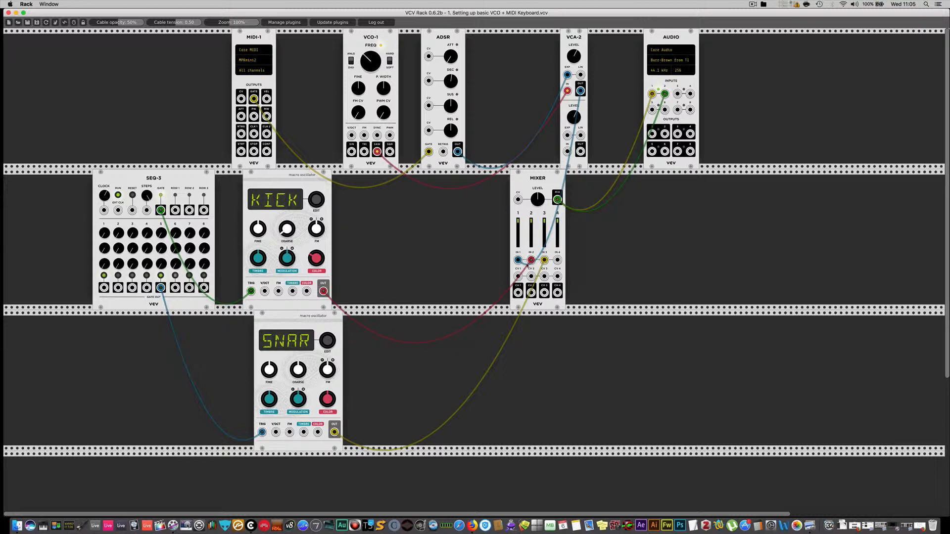
pyautogui.moveTo(545, 220); pyautogui.dragTo(544, 229)
# Move MIDI-1 away from VCO-1 to make room and add a second Fundamental VCO-1 beside the existing one.
pyautogui.moveTo(252, 39); pyautogui.dragTo(158, 38)
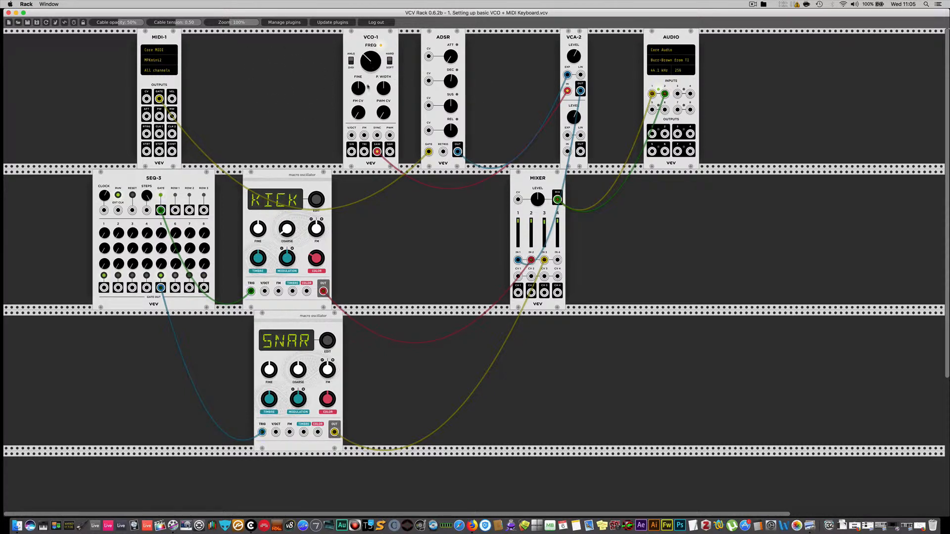
pyautogui.rightClick(256, 62)
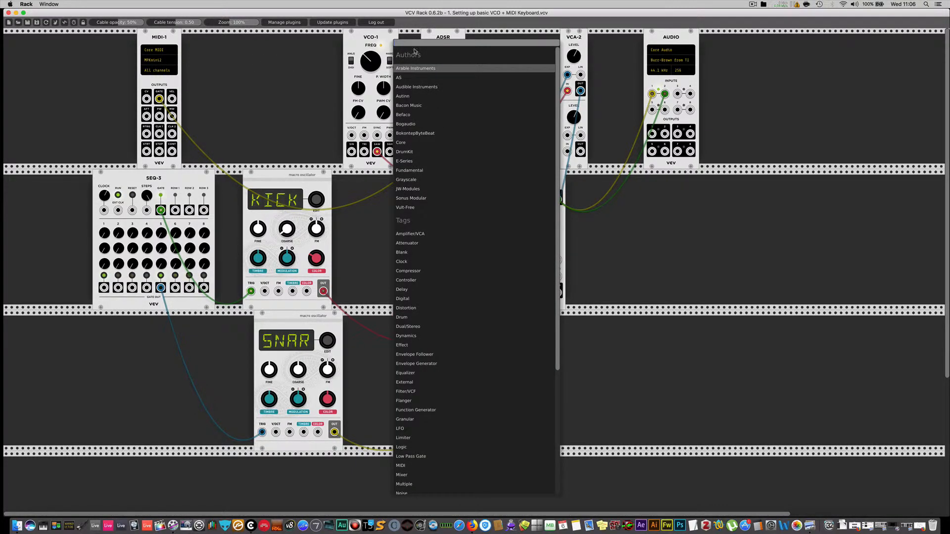
pyautogui.write('vco')
pyautogui.press('Return')
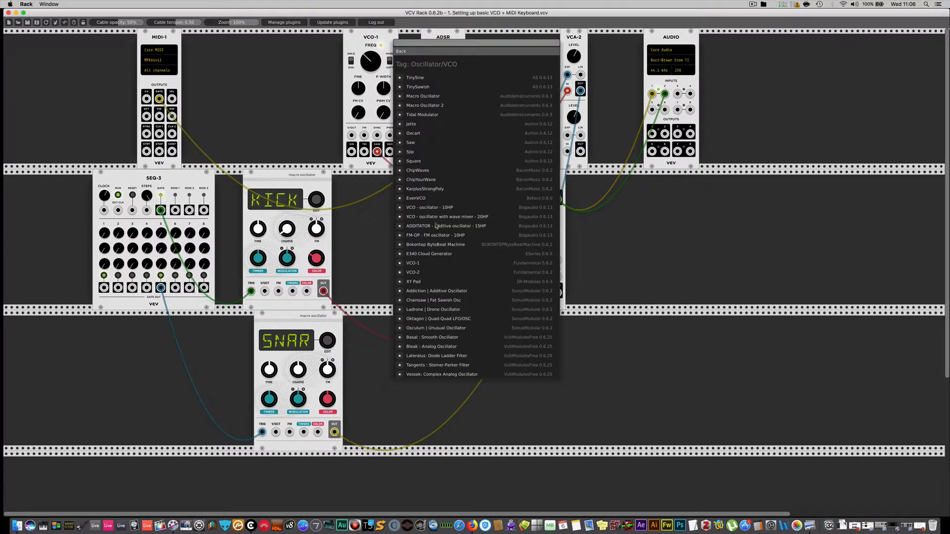
pyautogui.click(418, 263)
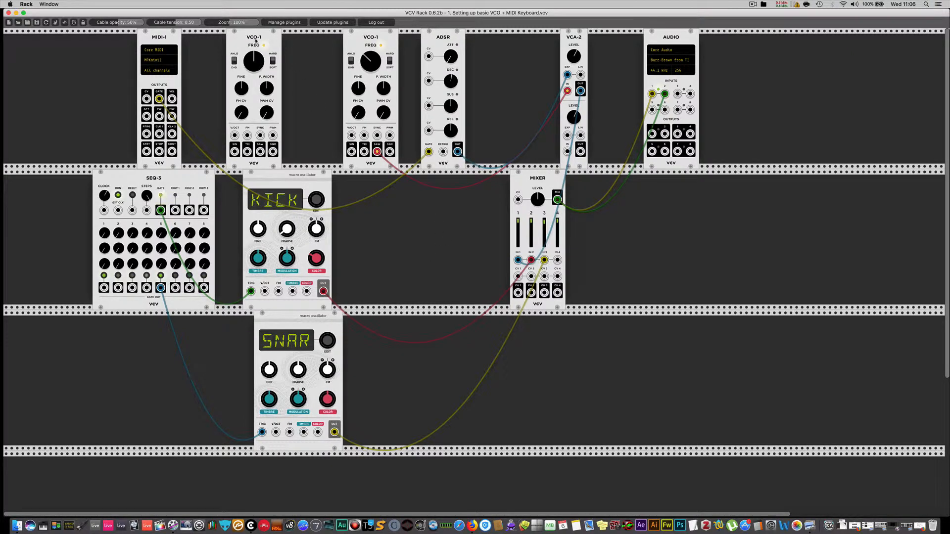
pyautogui.moveTo(256, 41); pyautogui.dragTo(295, 41)
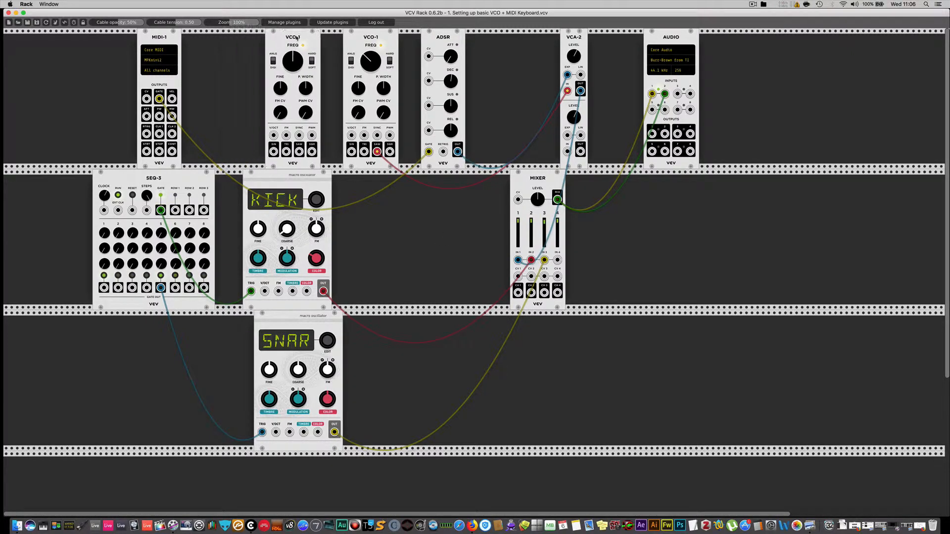
# Add a Fundamental Octave module between MIDI-1 and the added VCO-1.
pyautogui.rightClick(220, 59)
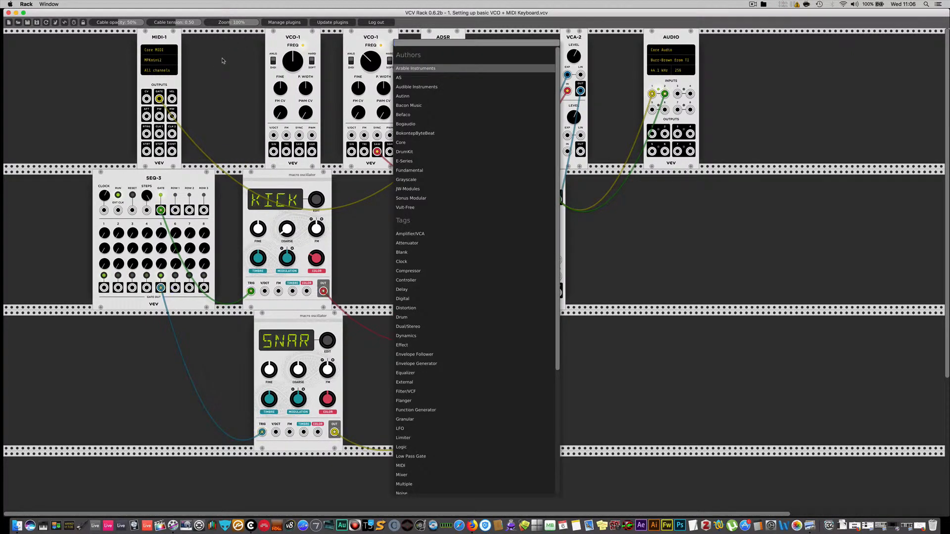
pyautogui.click(409, 174)
pyautogui.click(414, 235)
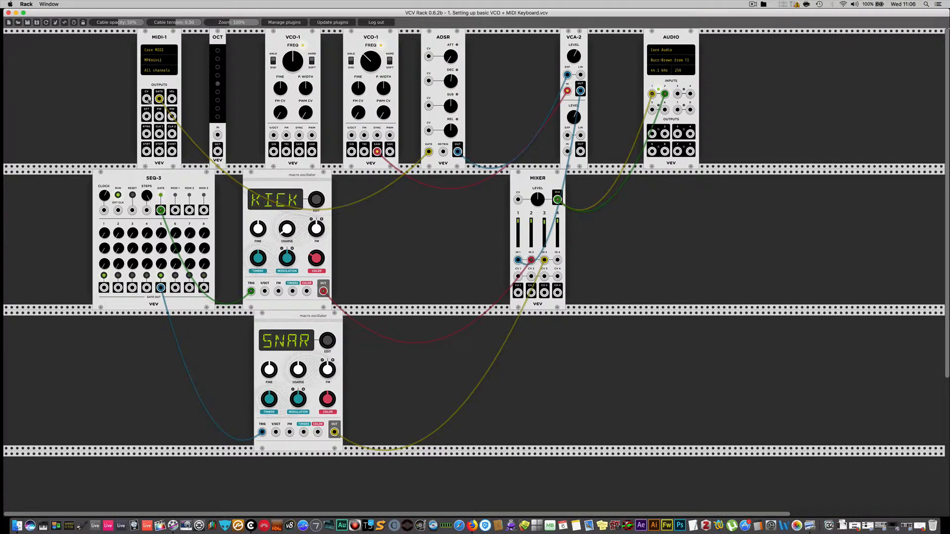
# Patch MIDI-1's CV through the OCT module to the added VCO-1's V/OCT and directly to the original VCO-1's V/OCT.
pyautogui.moveTo(147, 98); pyautogui.dragTo(217, 136)
pyautogui.moveTo(296, 39); pyautogui.dragTo(282, 37)
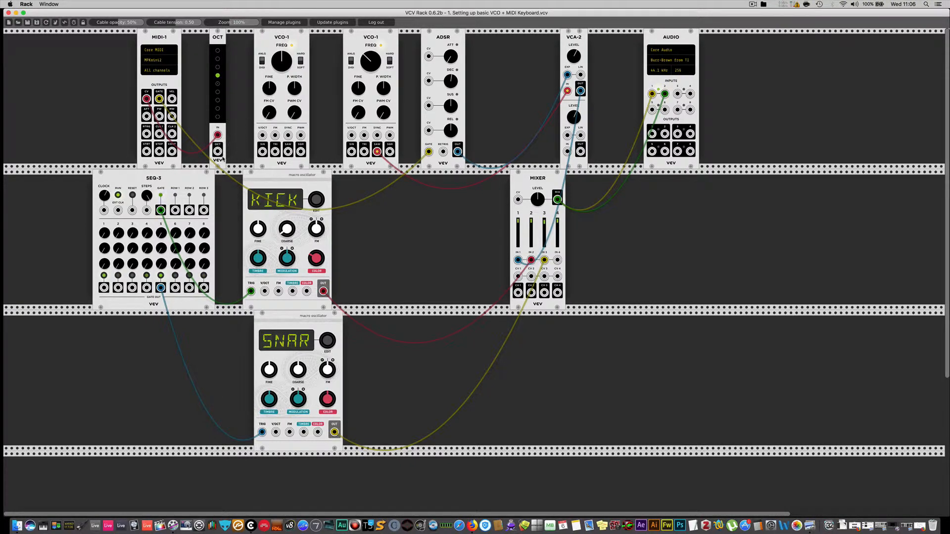
pyautogui.moveTo(217, 151); pyautogui.dragTo(262, 135)
pyautogui.moveTo(352, 135); pyautogui.dragTo(147, 98)
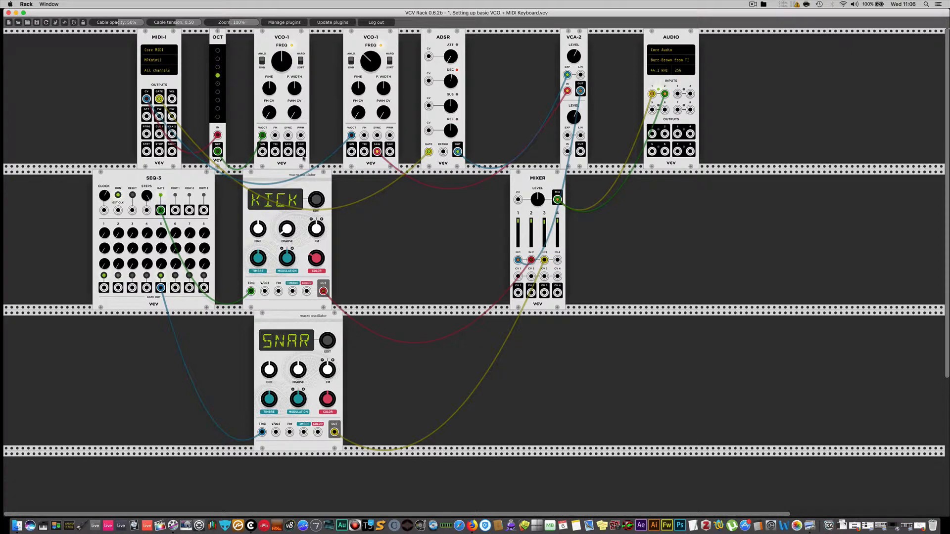
# Route the added VCO-1's SQR output through VCA-2's lower channel, controlled by the ADSR, to mixer IN 4, and detune it with FINE.
pyautogui.moveTo(301, 152); pyautogui.dragTo(568, 155)
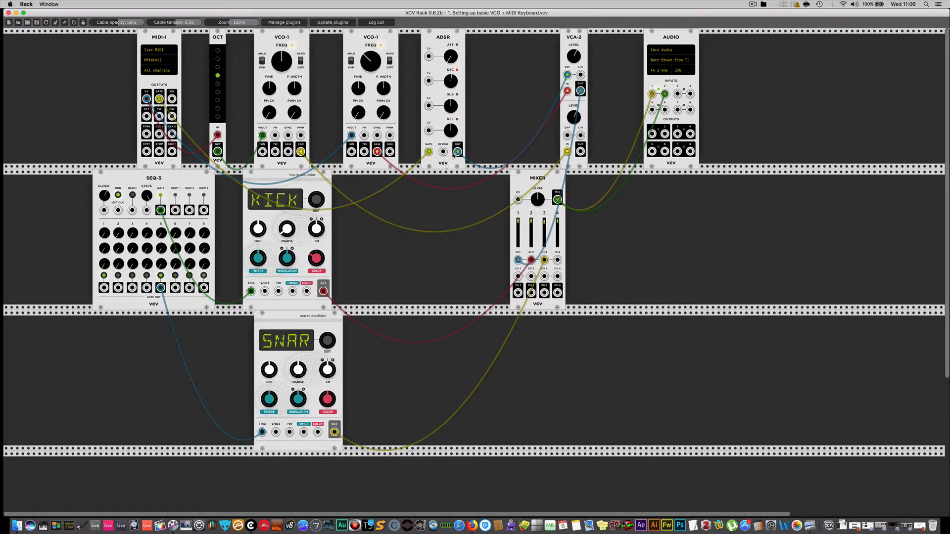
pyautogui.moveTo(567, 136); pyautogui.dragTo(567, 136)
pyautogui.moveTo(581, 152); pyautogui.dragTo(557, 260)
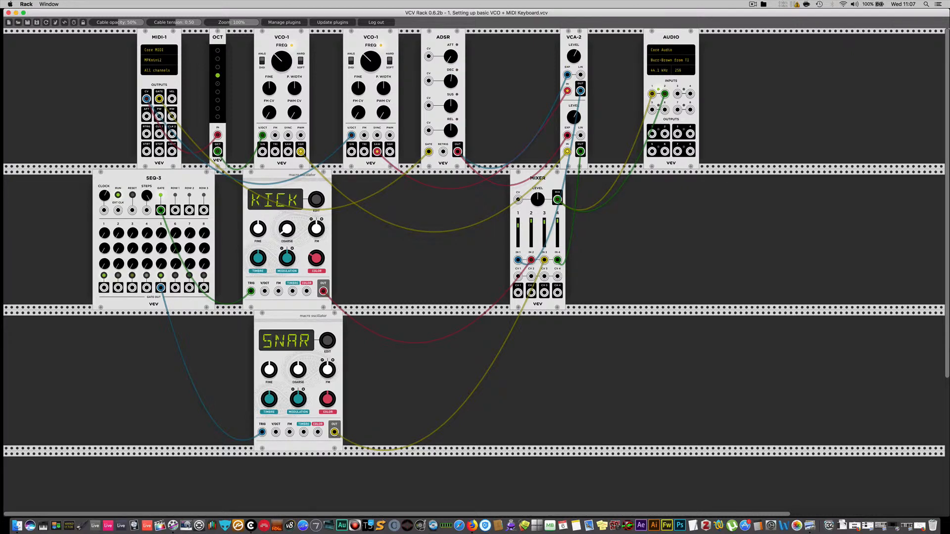
pyautogui.moveTo(269, 89); pyautogui.dragTo(270, 54)
# Add a Fundamental Delay module and park it in the third row, below the gap between the mixer and AUDIO.
pyautogui.rightClick(544, 352)
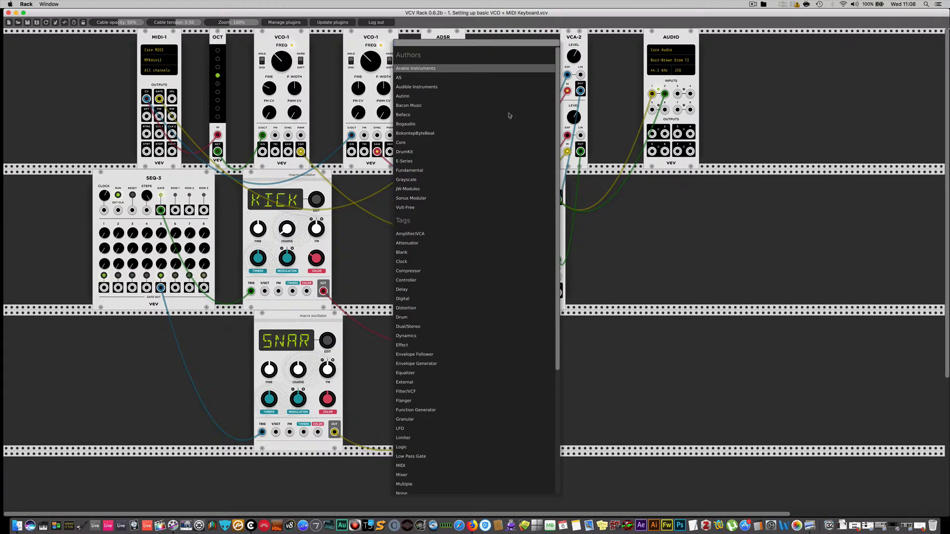
pyautogui.click(414, 170)
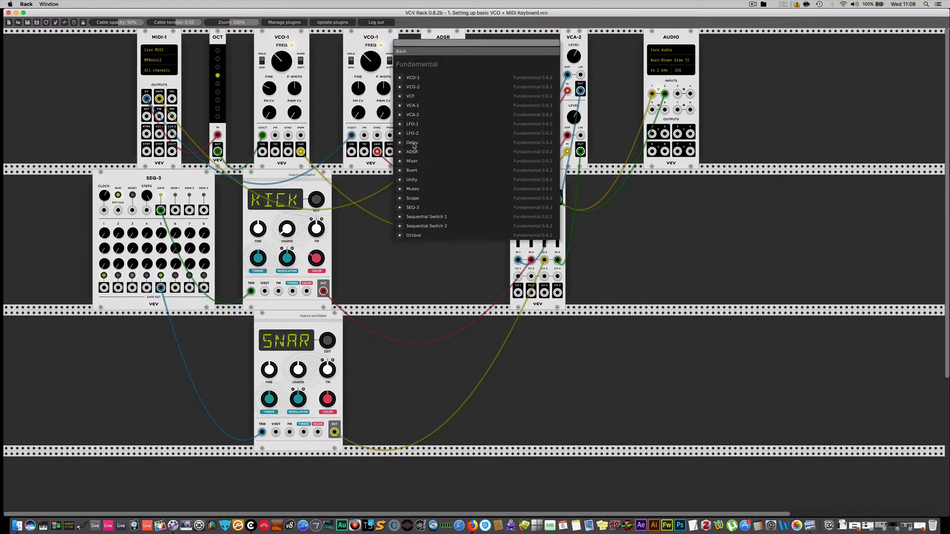
pyautogui.click(413, 144)
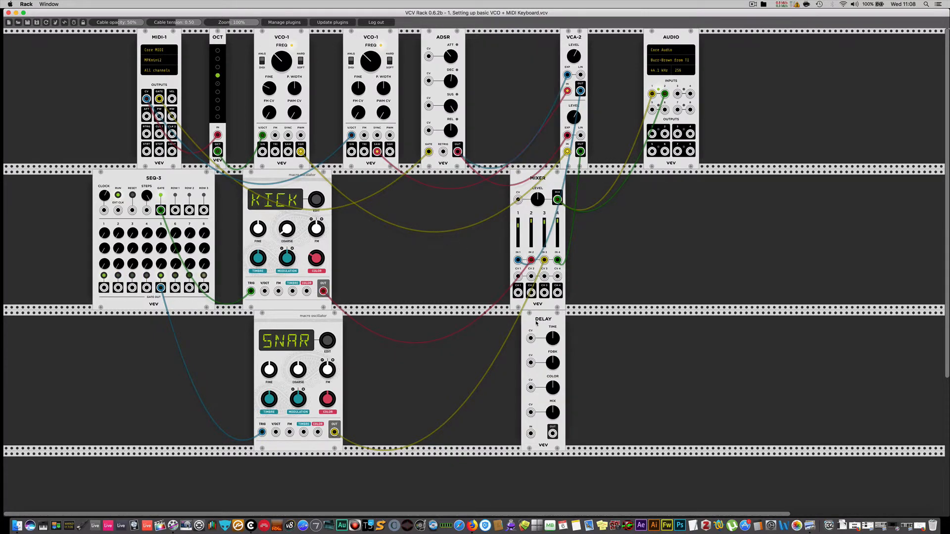
pyautogui.moveTo(536, 323); pyautogui.dragTo(662, 189)
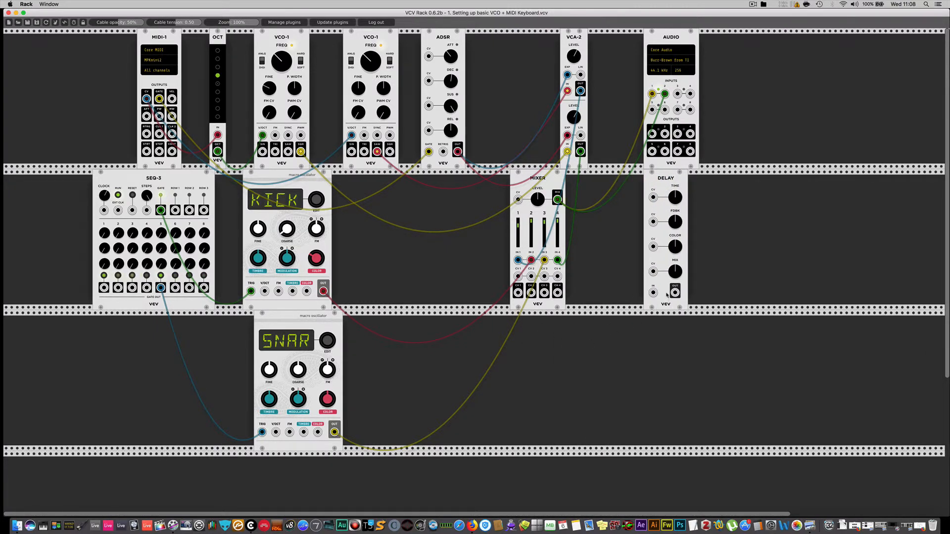
pyautogui.moveTo(656, 187); pyautogui.dragTo(451, 209)
pyautogui.moveTo(509, 239); pyautogui.dragTo(619, 319)
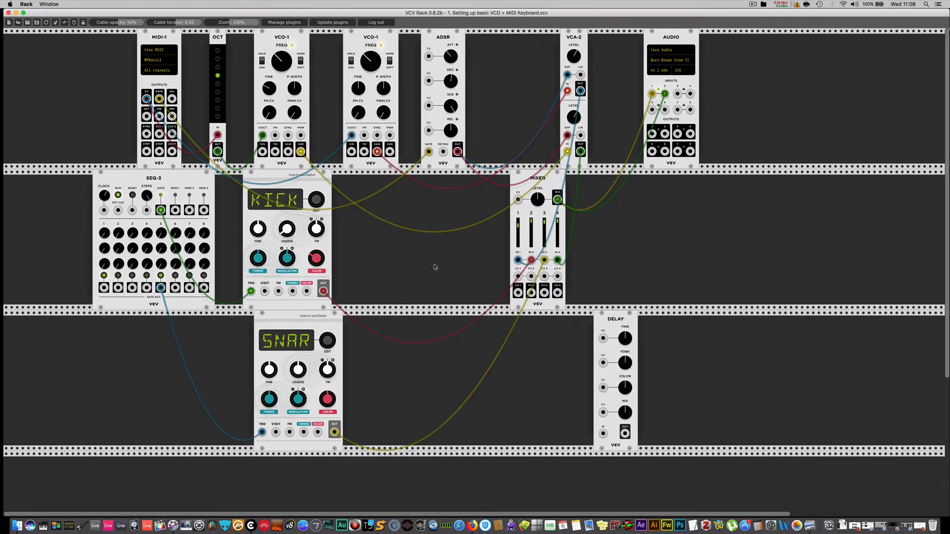
# Add a Fundamental LFO-1 and place it in the second row between the KICK oscillator and the mixer.
pyautogui.rightClick(413, 369)
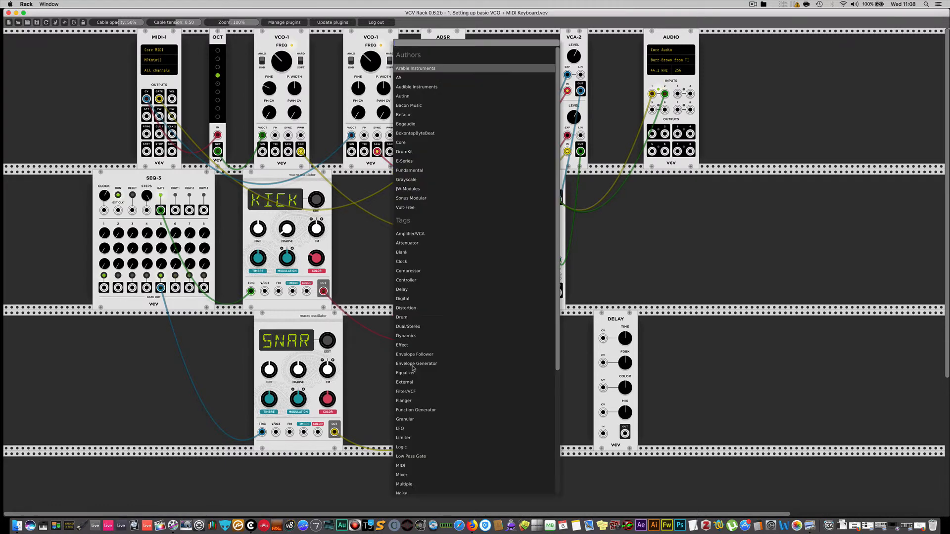
pyautogui.click(411, 170)
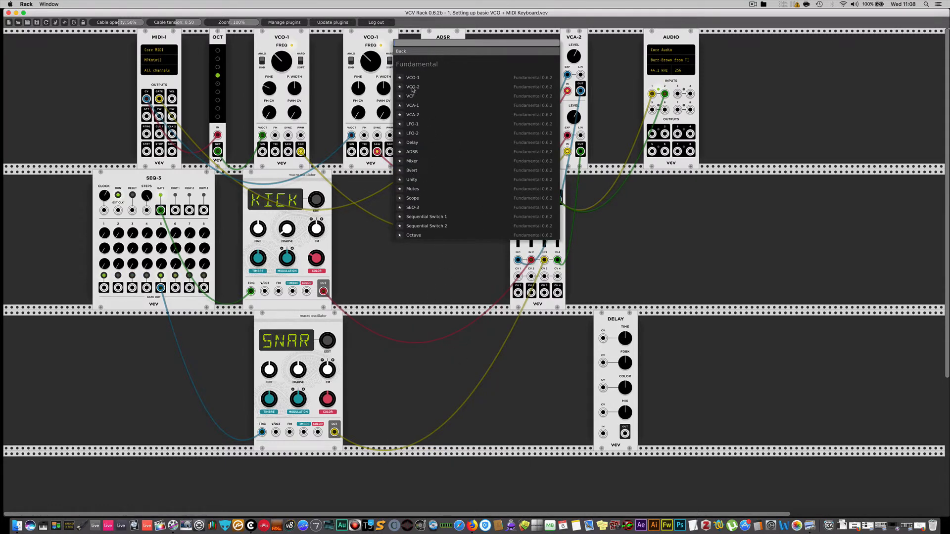
pyautogui.click(412, 124)
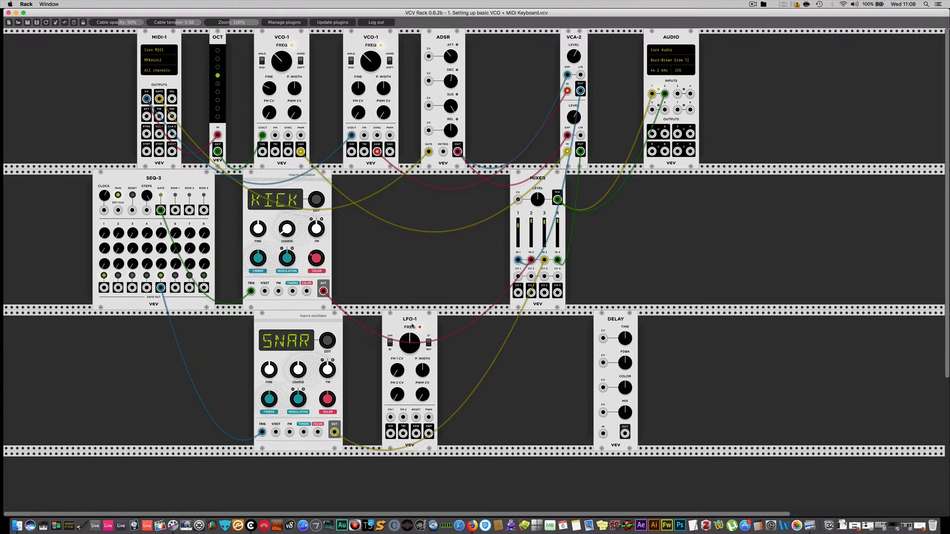
pyautogui.moveTo(412, 326); pyautogui.dragTo(434, 210)
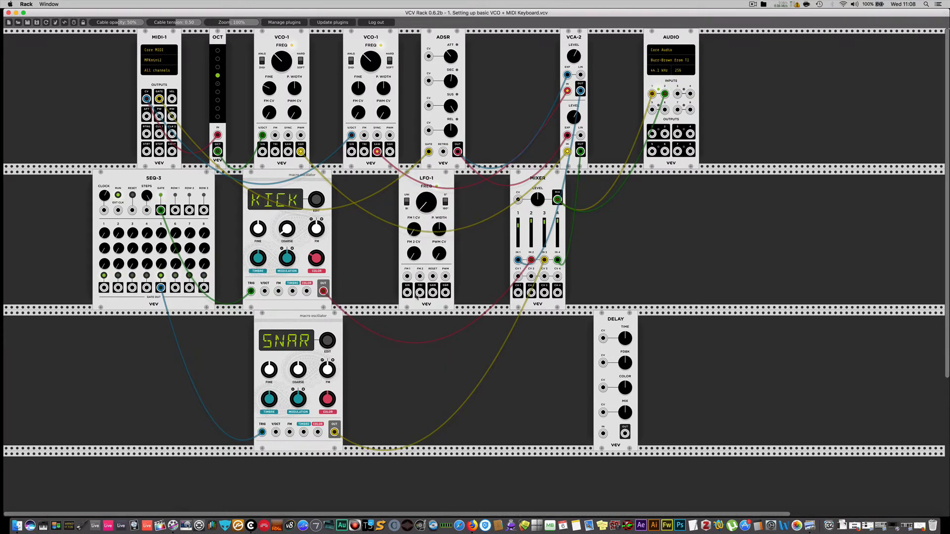
# Patch LFO-1's SIN output to the added VCO-1's FM input and adjust the LFO's FREQ.
pyautogui.moveTo(407, 293); pyautogui.dragTo(276, 135)
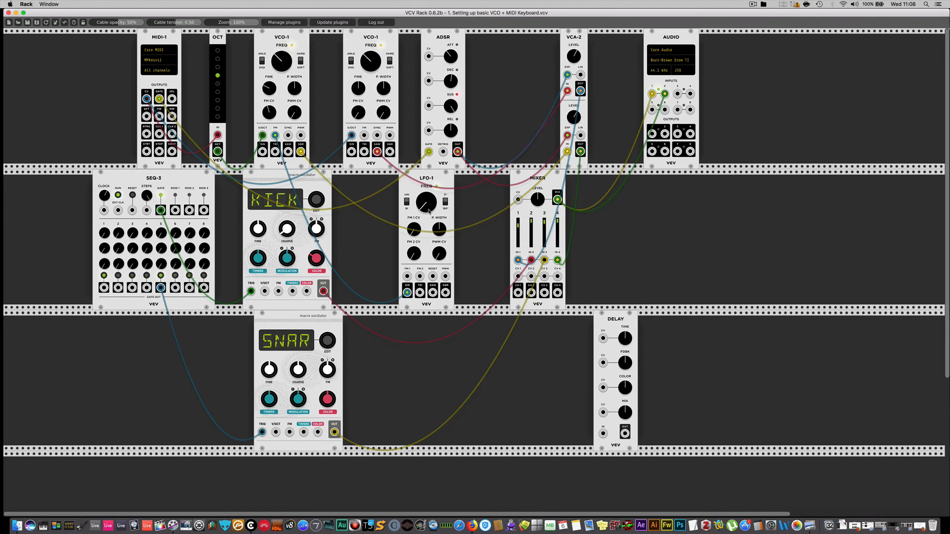
pyautogui.moveTo(429, 212); pyautogui.dragTo(429, 157)
pyautogui.moveTo(429, 212); pyautogui.dragTo(429, 213)
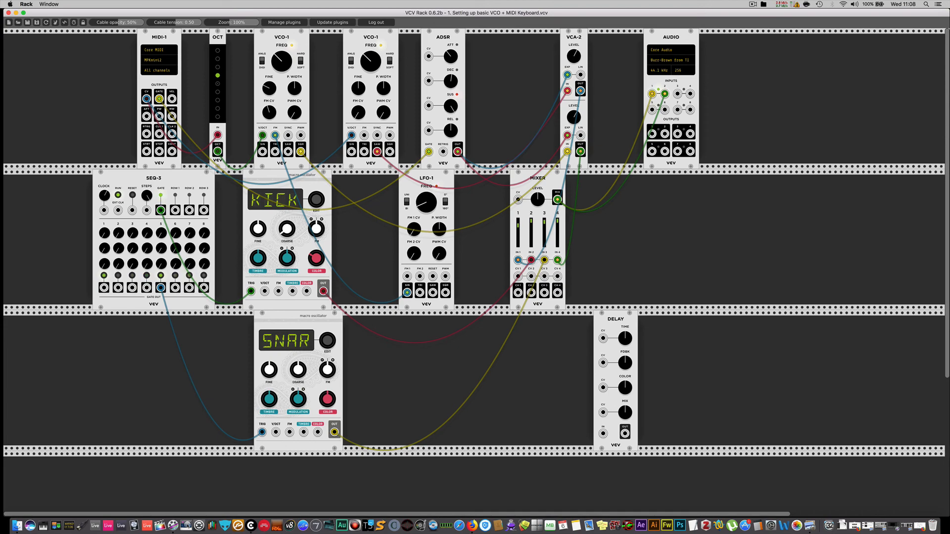